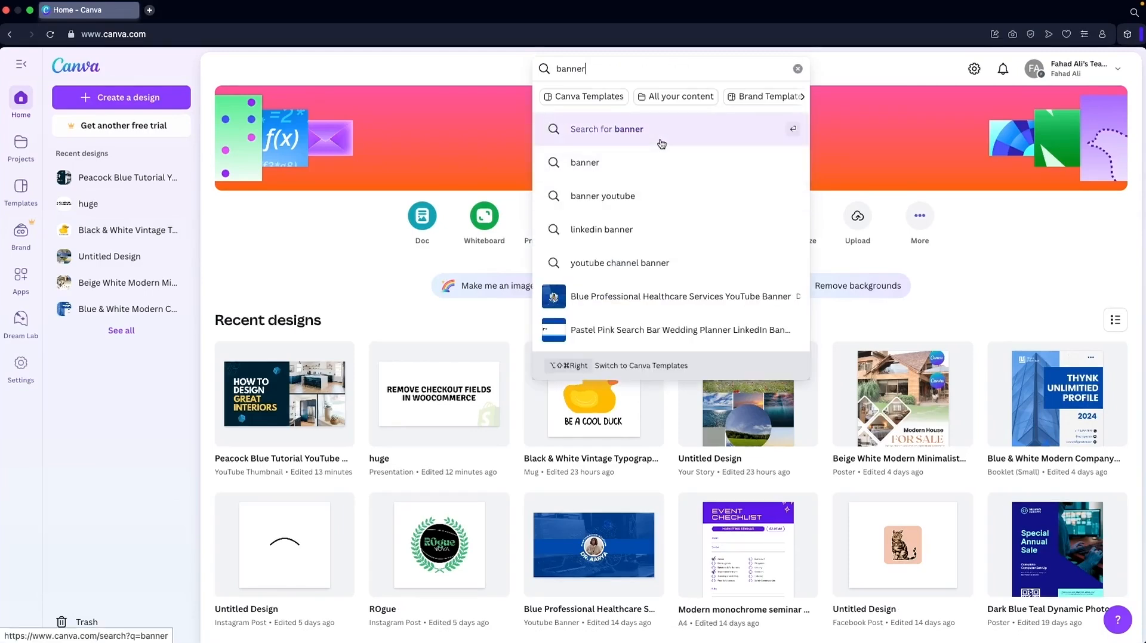
- Search for "banner", limit the results to Canva Templates and look through the banner designs
left_click(660, 139)
left_click(283, 91)
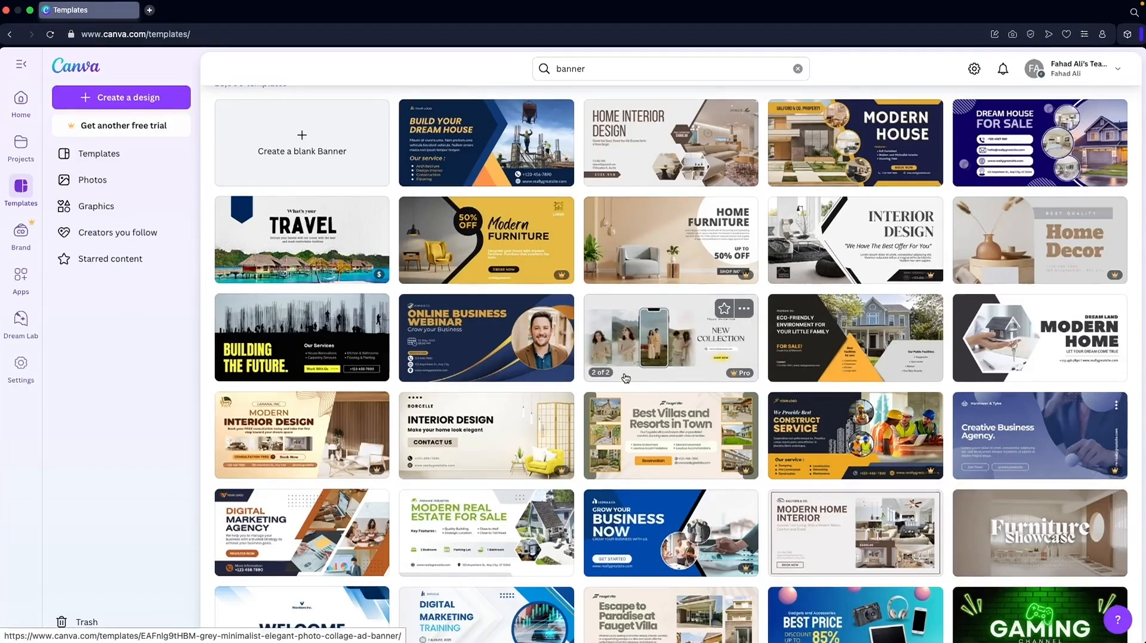
scroll(625, 377, "down", 7)
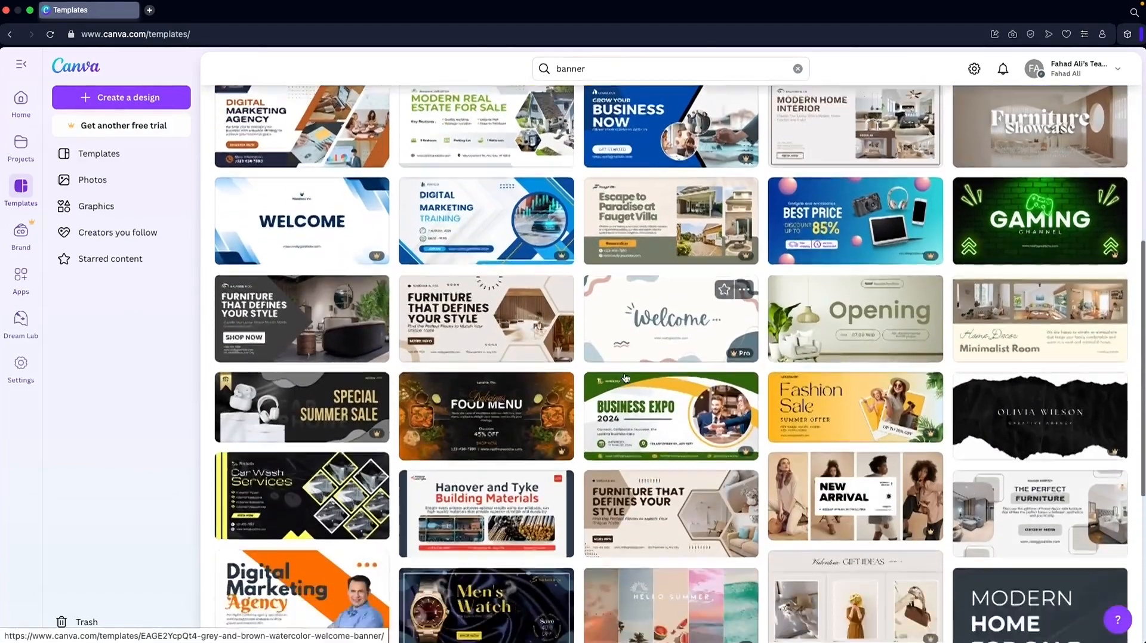
scroll(625, 378, "up", 7)
- Change the template search to "facebook banner"
left_click(584, 69)
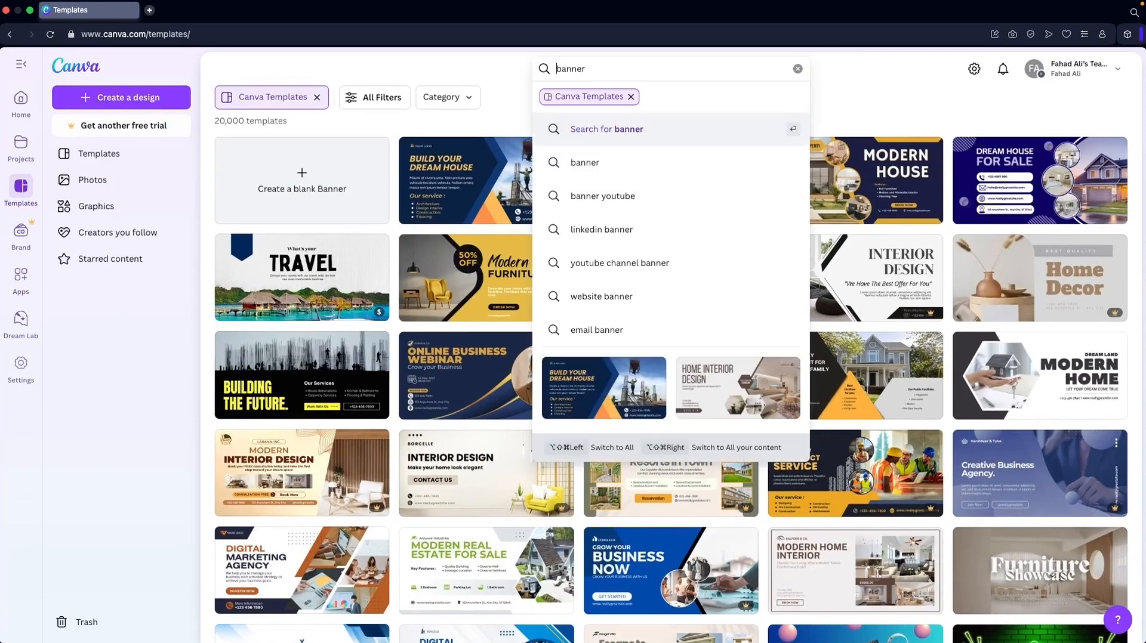
type("facebook")
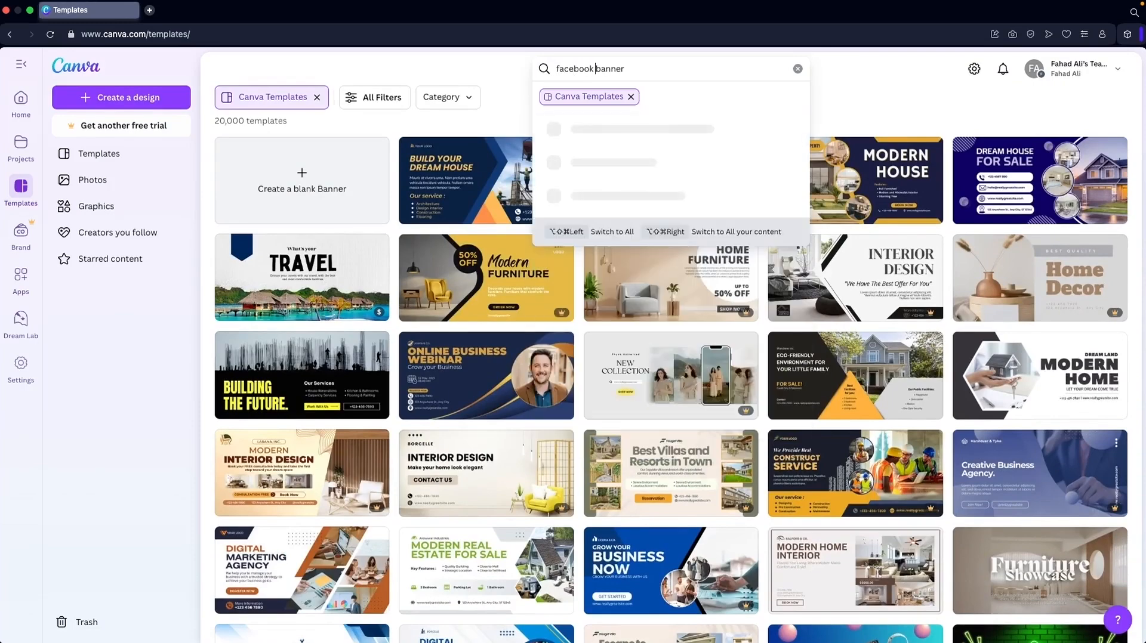
key("Return")
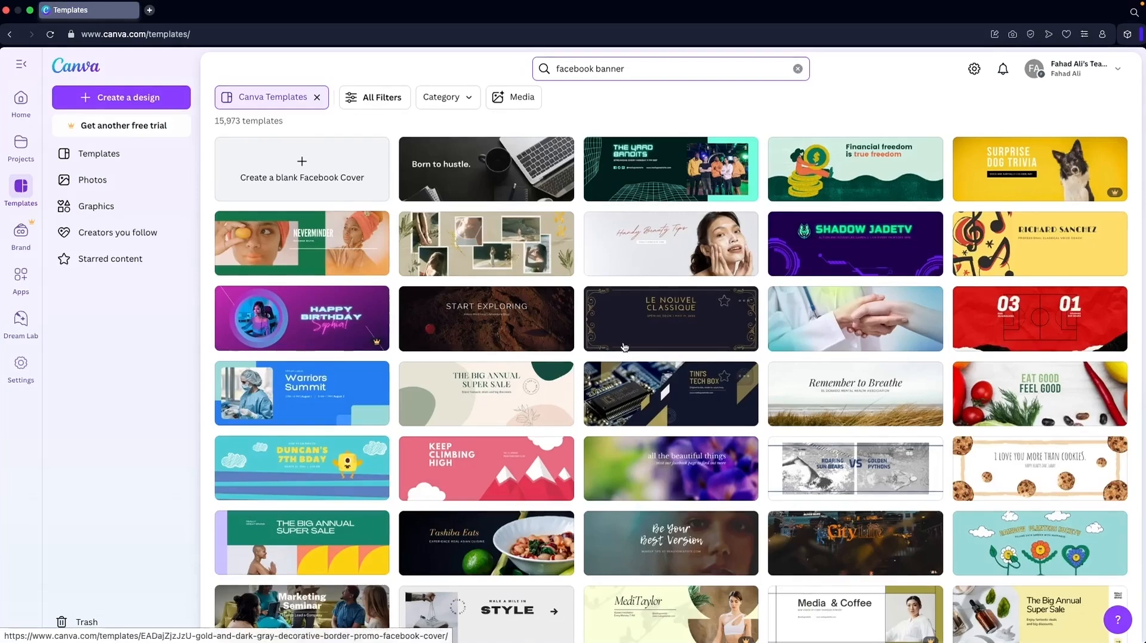
- Choose the "Website Launch Rocketship Facebook Cover Photo" template from the results and open it for customising
scroll(601, 380, "down", 3)
scroll(600, 381, "down", 2)
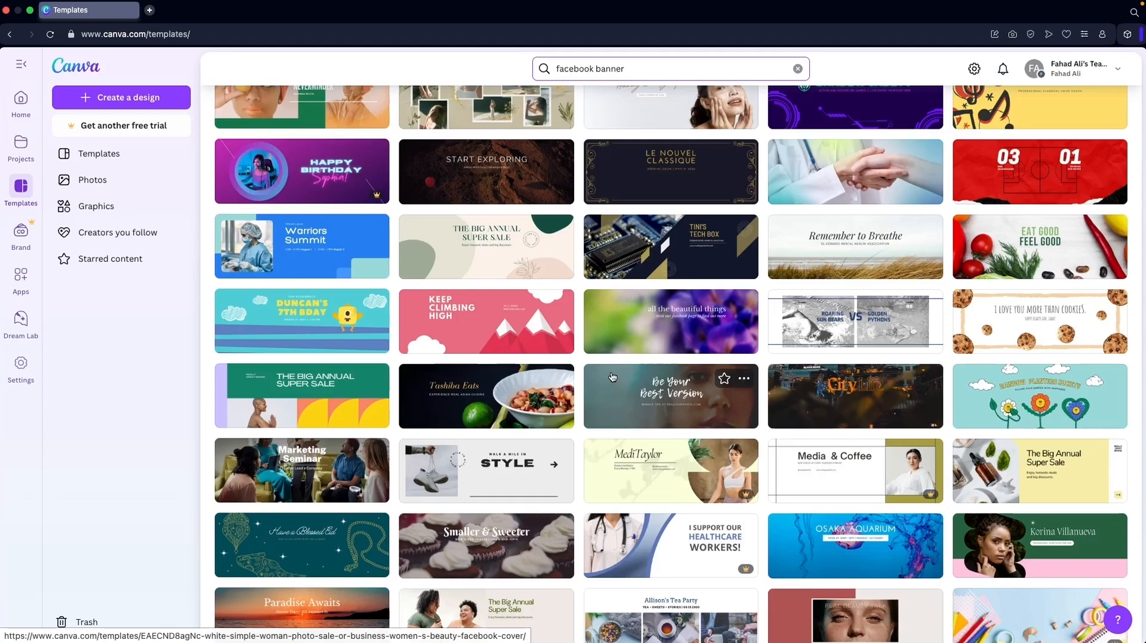
scroll(608, 449, "down", 7)
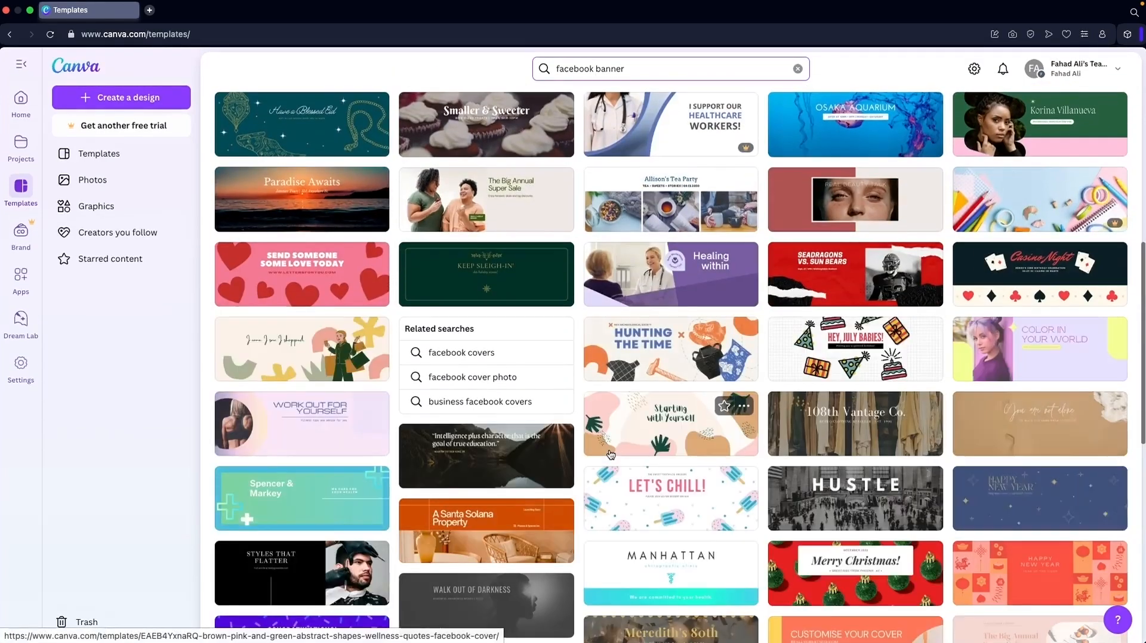
scroll(610, 455, "down", 10)
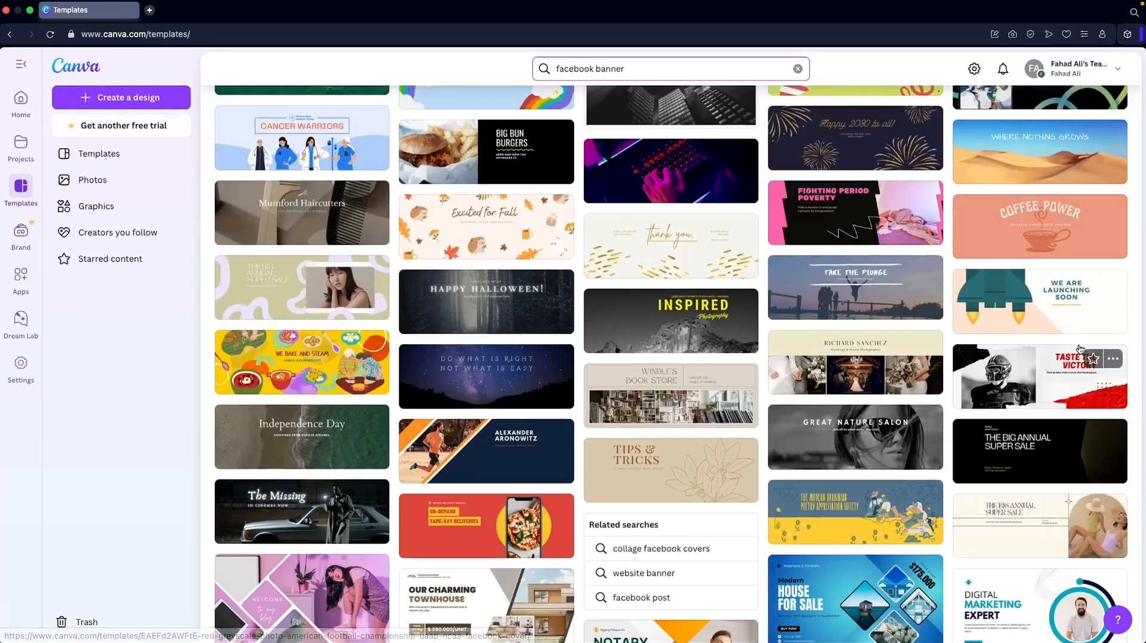
left_click(1025, 300)
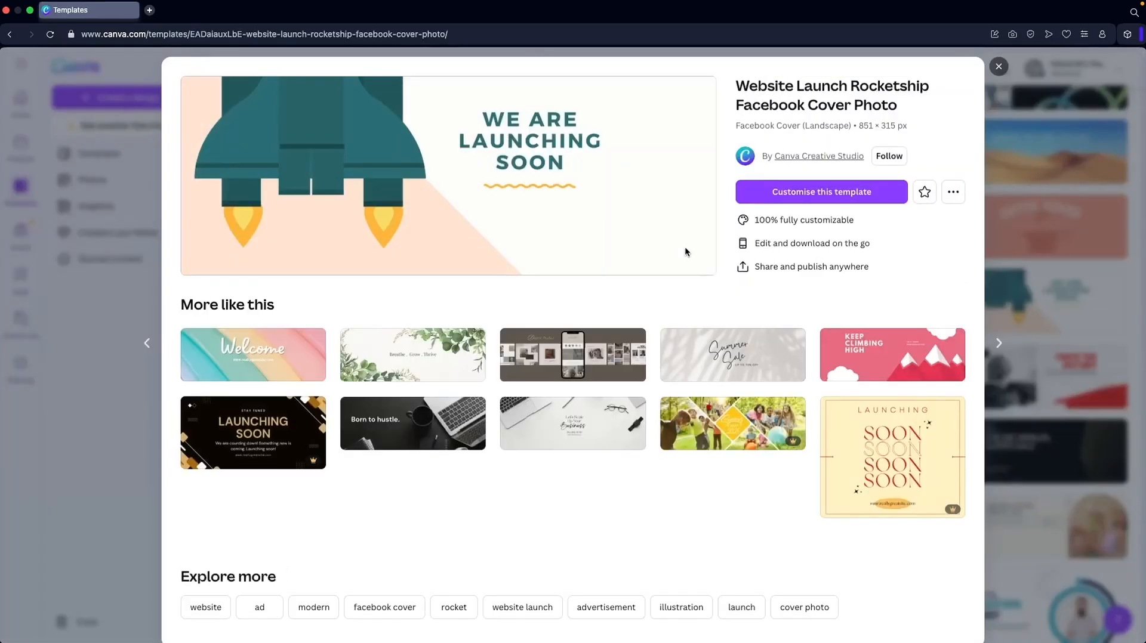
left_click(808, 195)
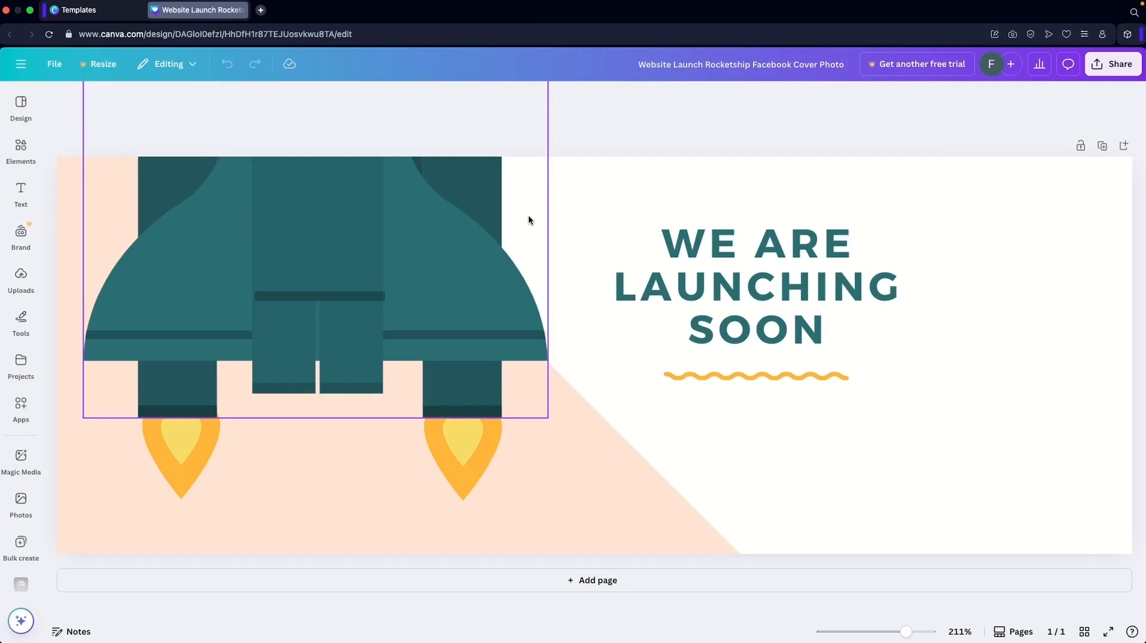
- Duplicate the rocketship cover page
left_click(1103, 147)
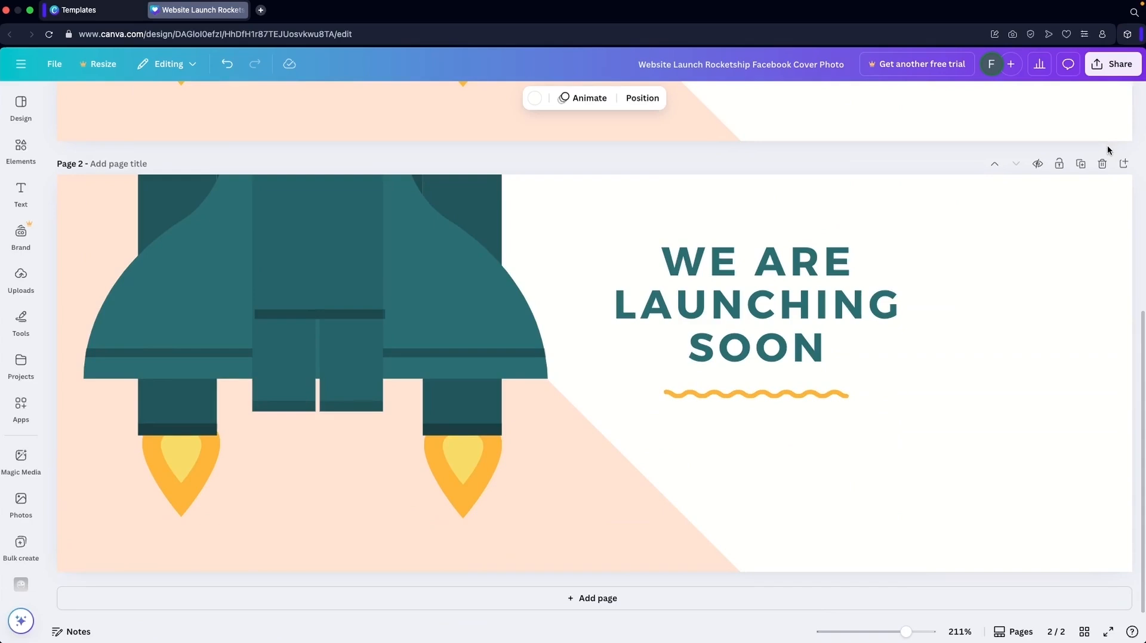
left_click(393, 276)
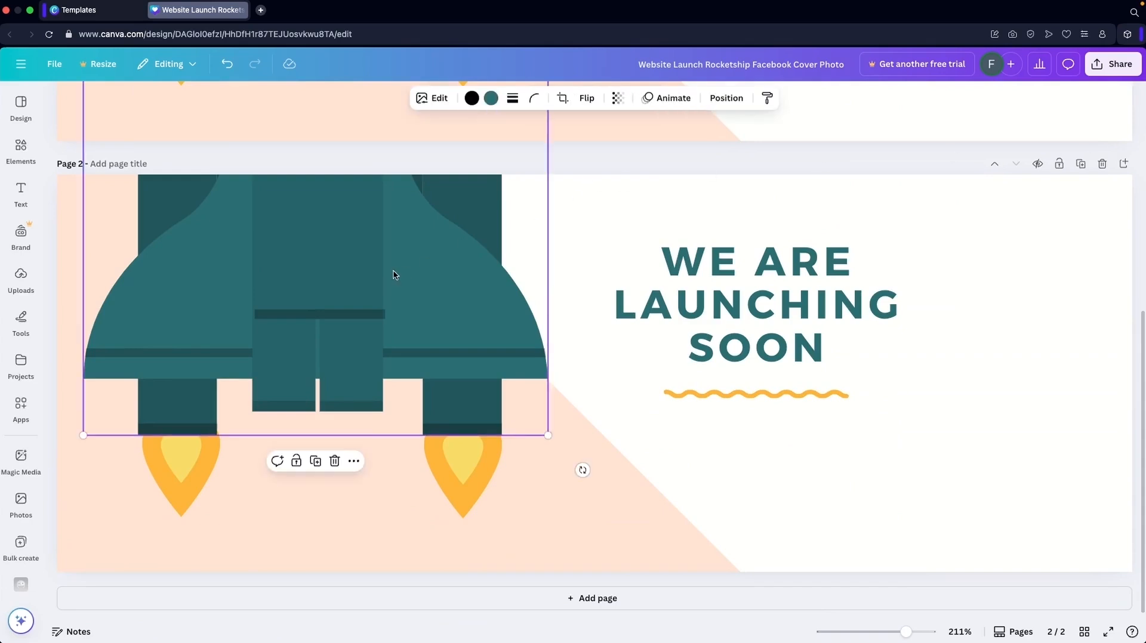
- Look through the available fonts for the "WE ARE LAUNCHING SOON" heading on page 2
left_click(644, 301)
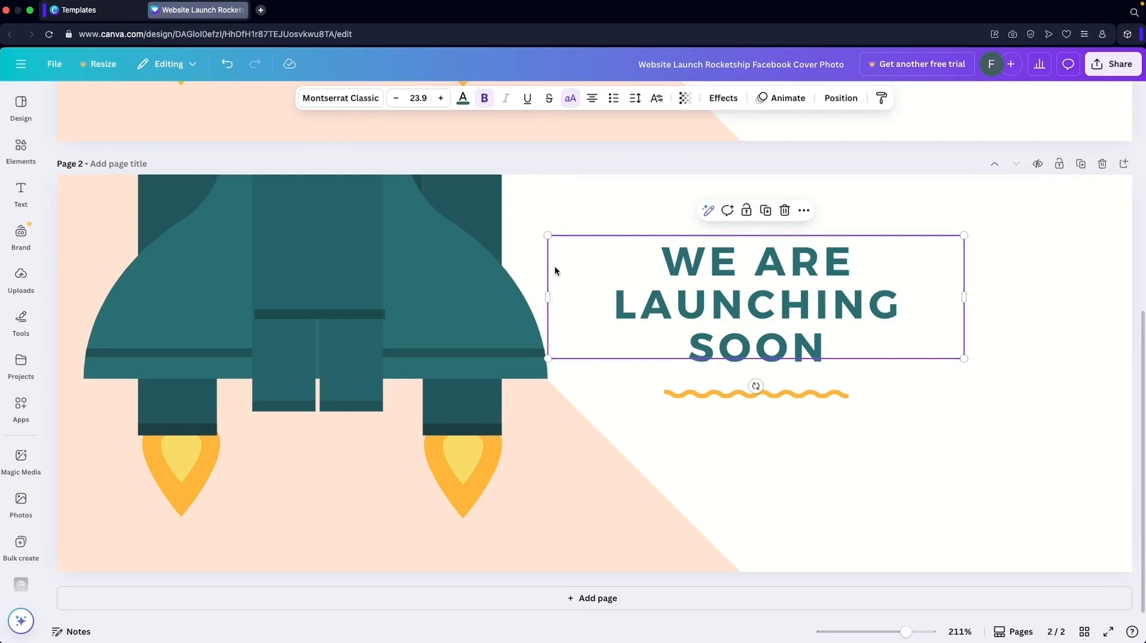
left_click(339, 98)
scroll(141, 348, "down", 3)
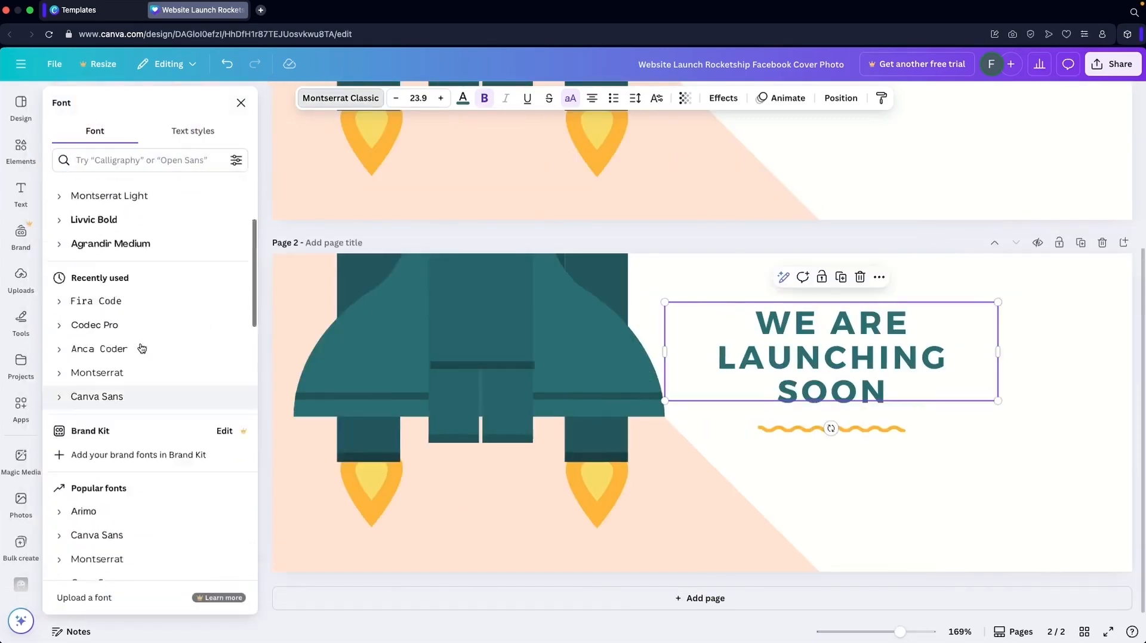
scroll(141, 347, "up", 3)
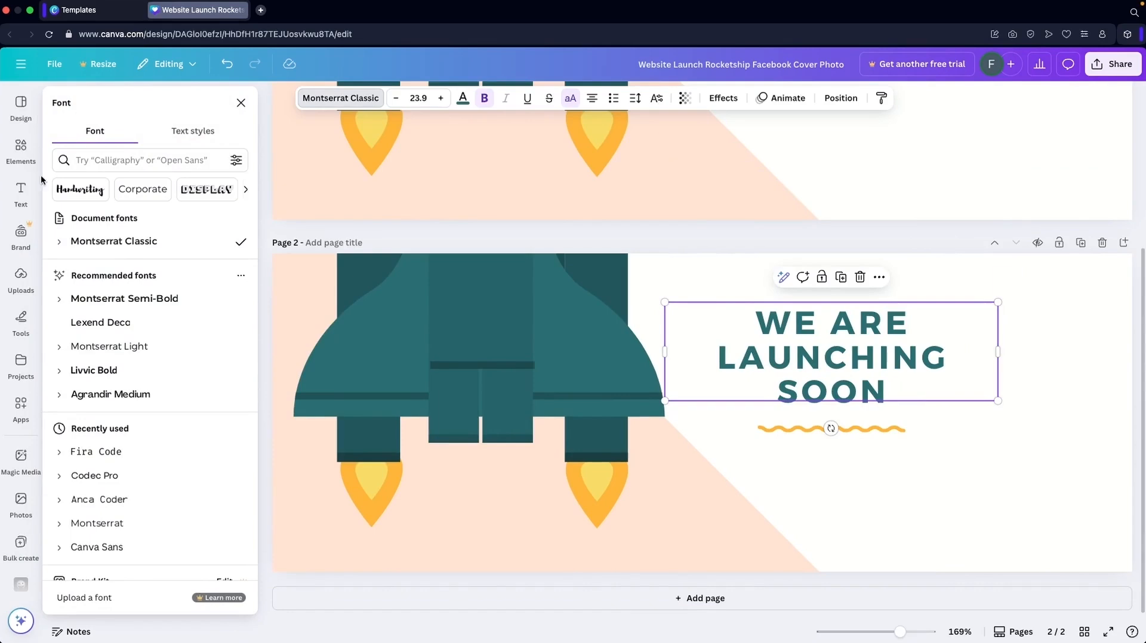
- Add the "Spring Collection" font combination to page 2 and place it over the lower part of the white area
left_click(21, 192)
scroll(167, 403, "down", 10)
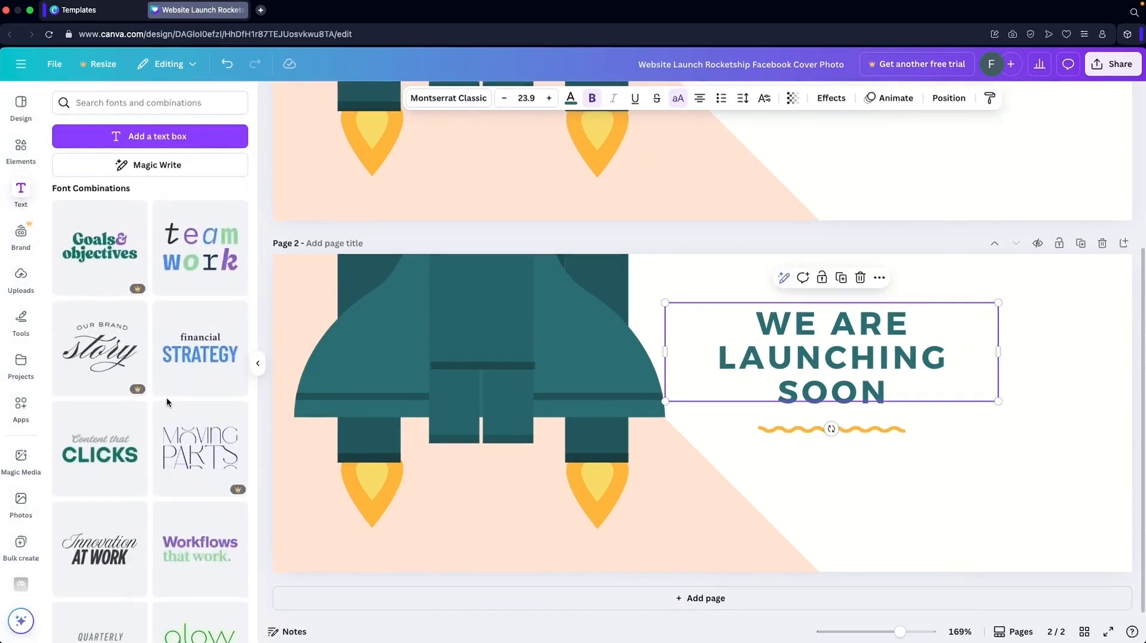
scroll(168, 403, "down", 5)
scroll(158, 339, "up", 2)
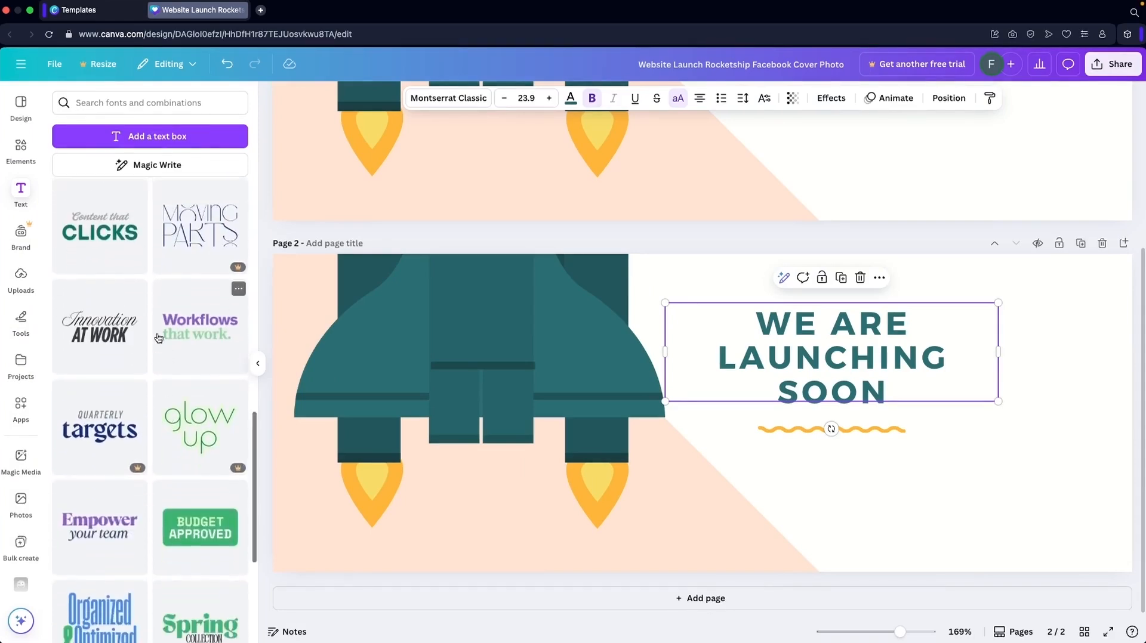
scroll(158, 338, "down", 6)
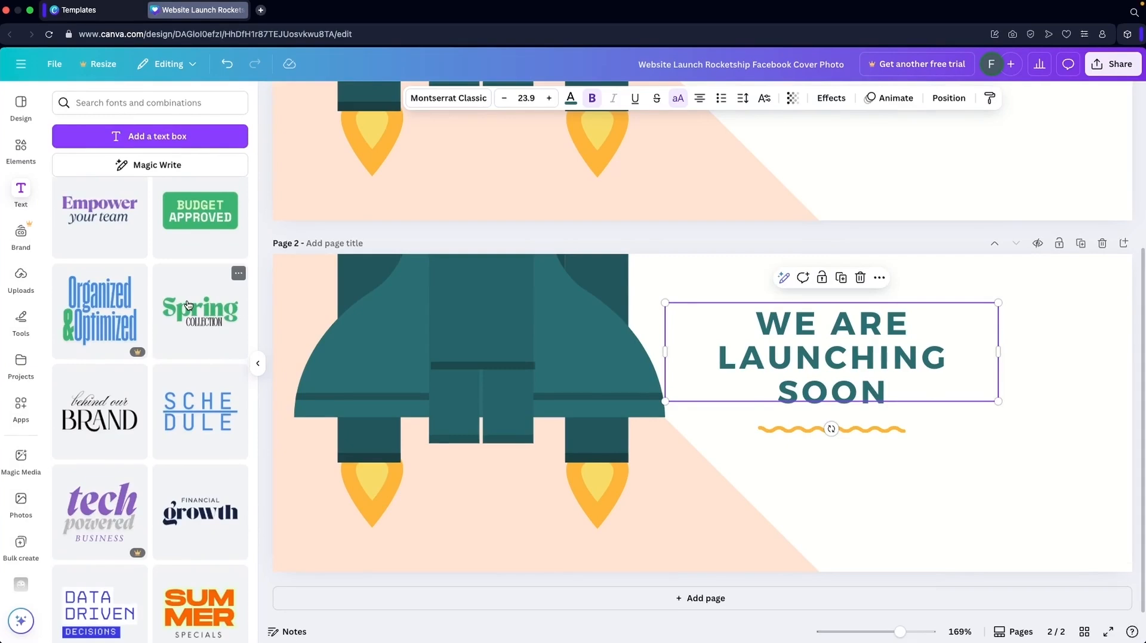
left_click(187, 303)
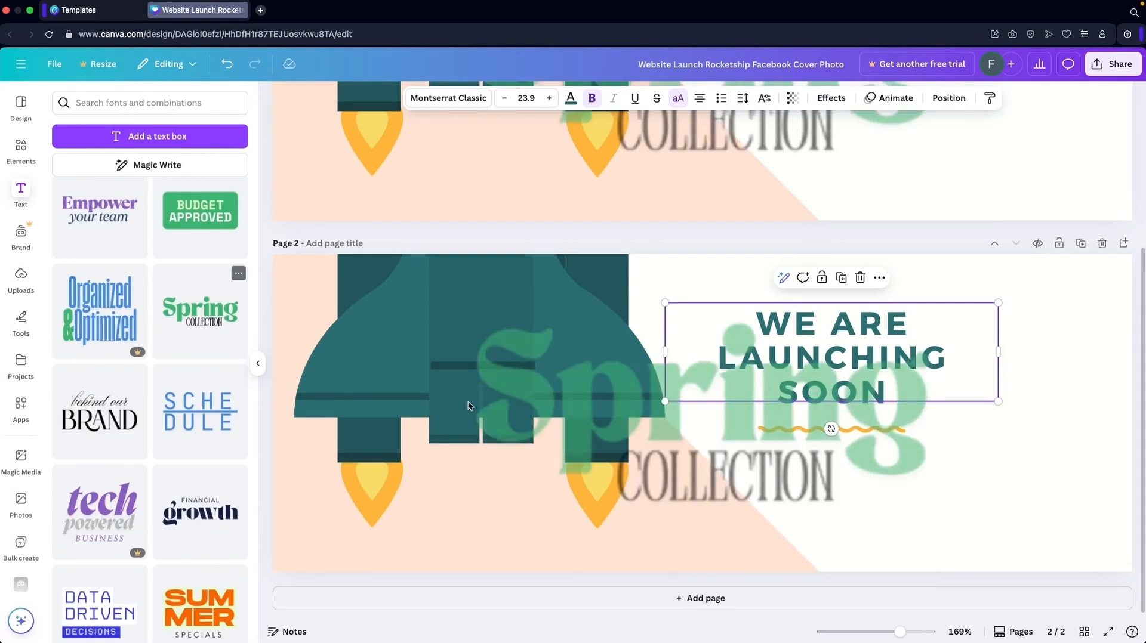
left_click_drag(588, 348, 777, 423)
- Scale down the Spring Collection text and replace "Spring" with "We are launching soon"
double_click(804, 382)
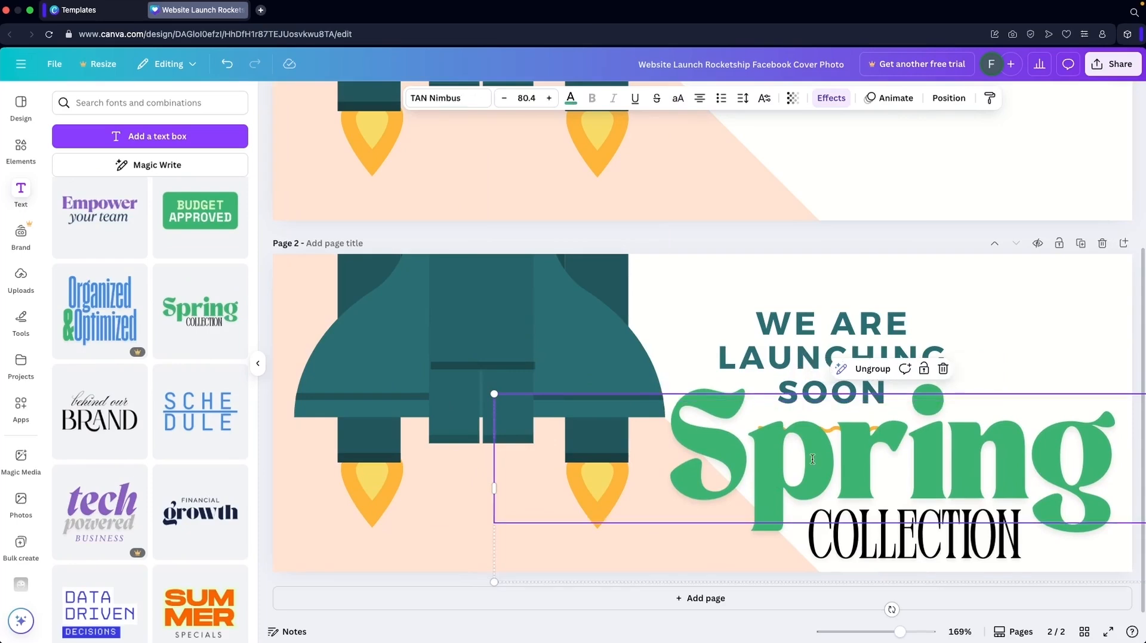
left_click_drag(494, 392, 818, 473)
type("We are")
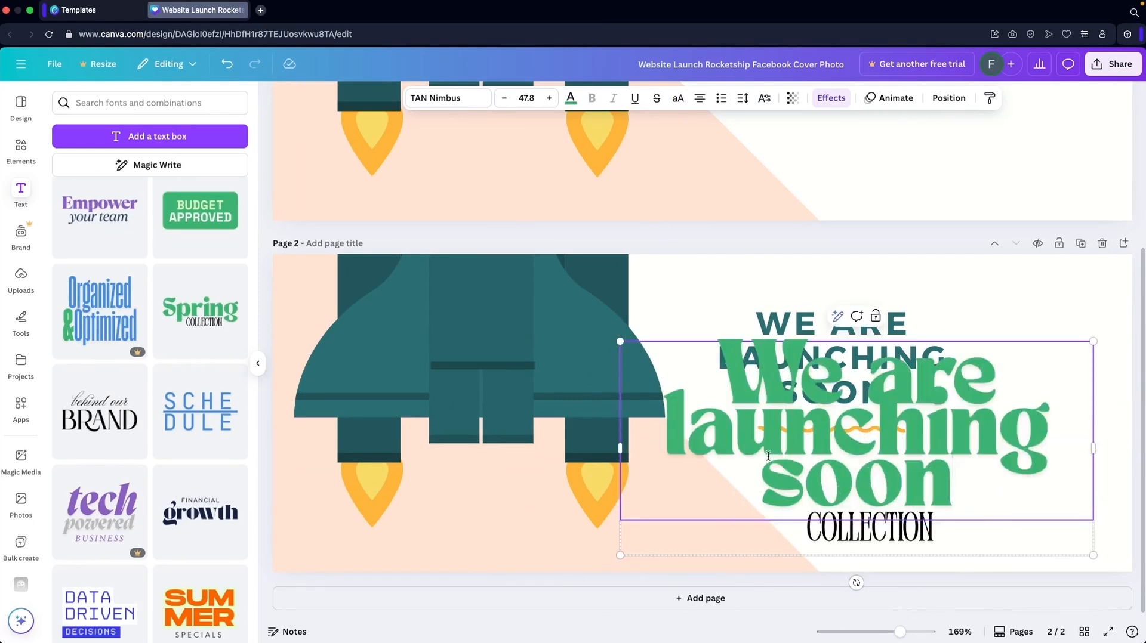
- Delete the "COLLECTION" line and the original Montserrat heading, moving the green text down to uncover that heading
left_click(844, 523)
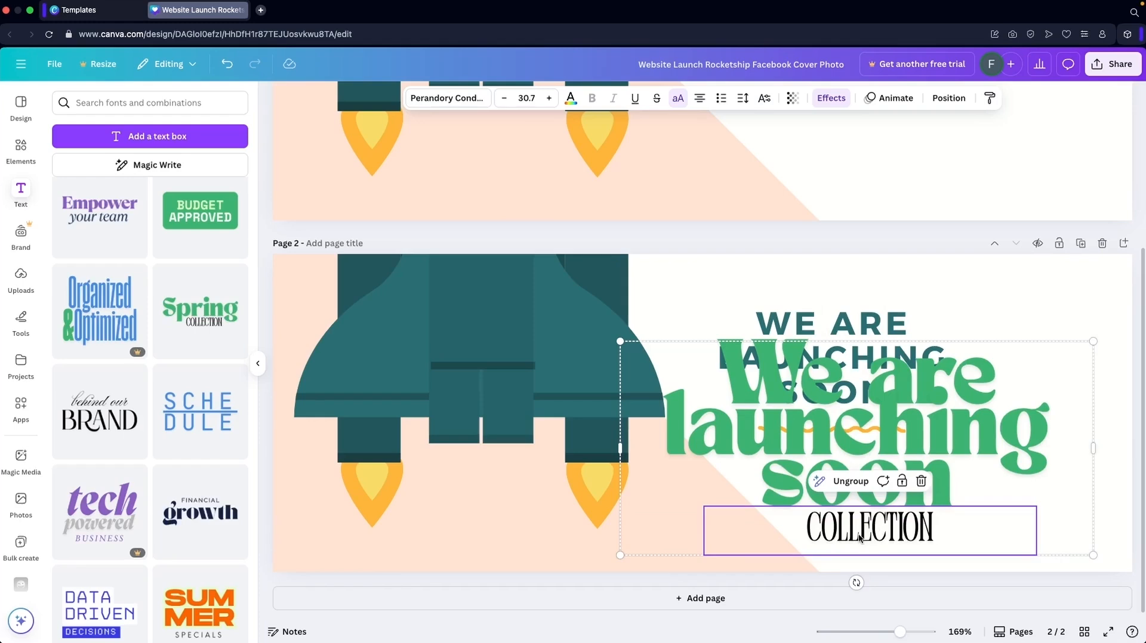
key("Delete")
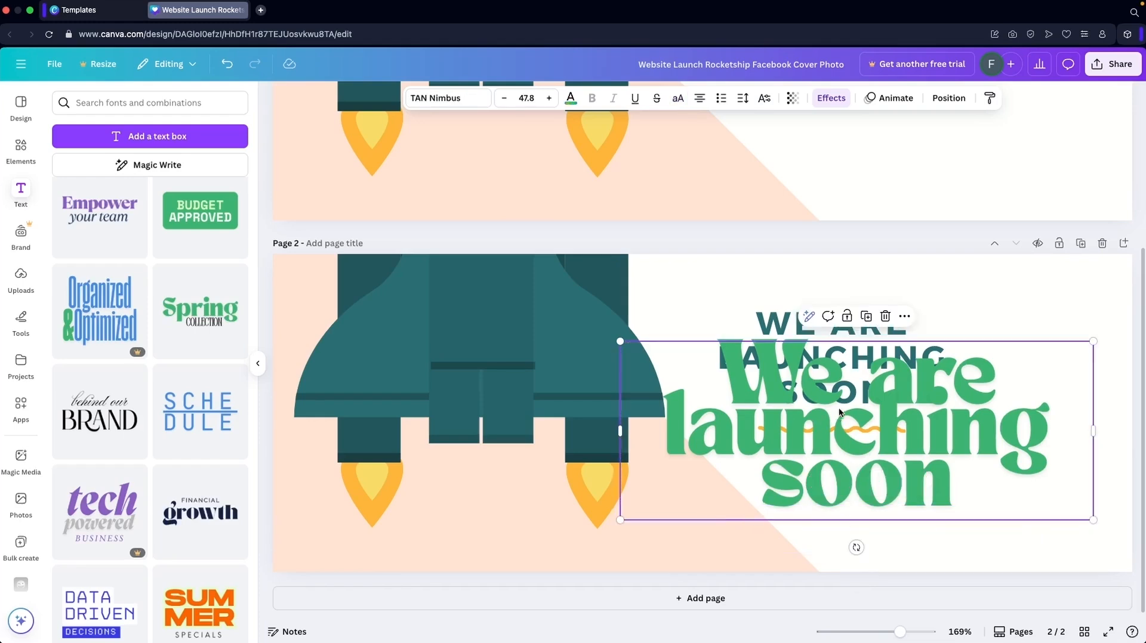
left_click_drag(841, 421, 840, 479)
left_click(811, 331)
key("Delete")
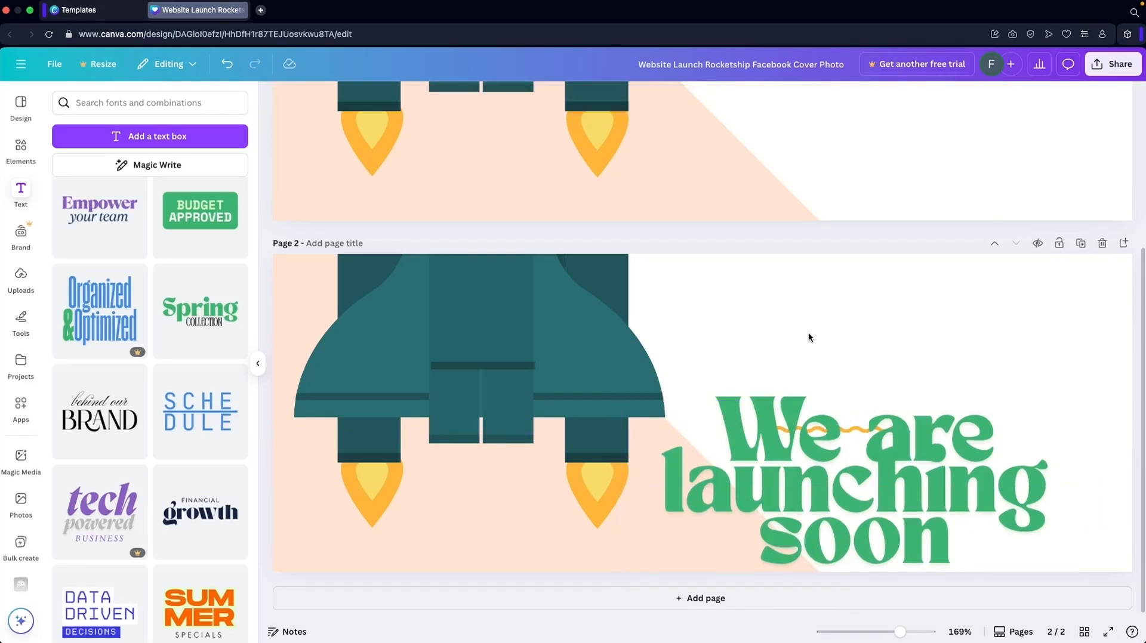
- Scale the green "We are launching soon" text to about size 29.4 and place it just above the wavy line
left_click(804, 413)
left_click_drag(619, 399, 800, 468)
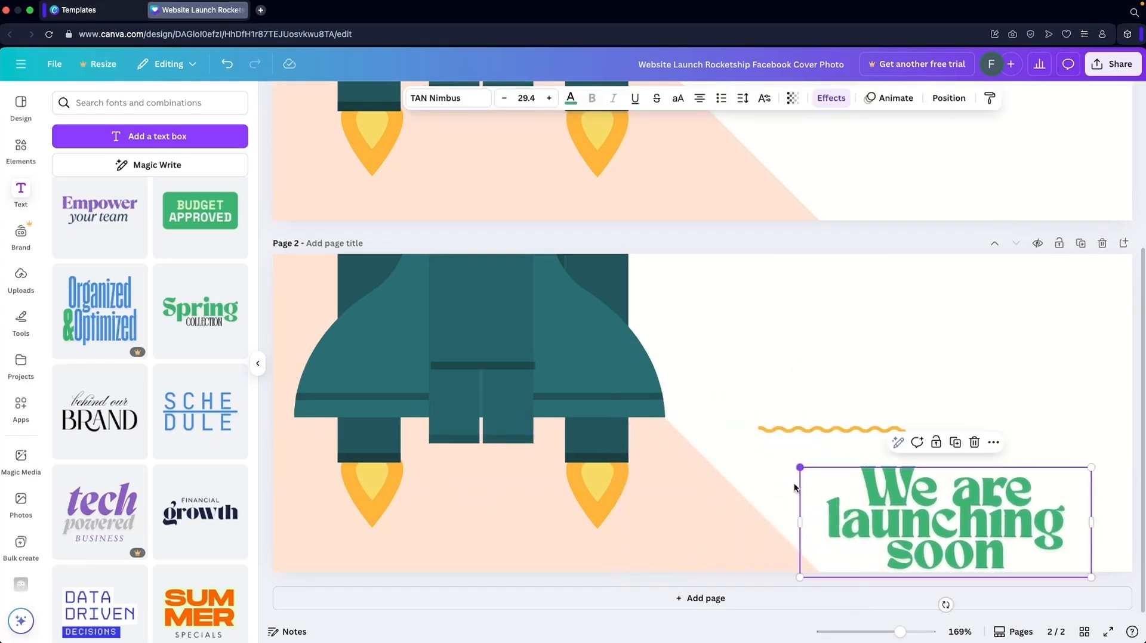
left_click_drag(937, 524, 823, 372)
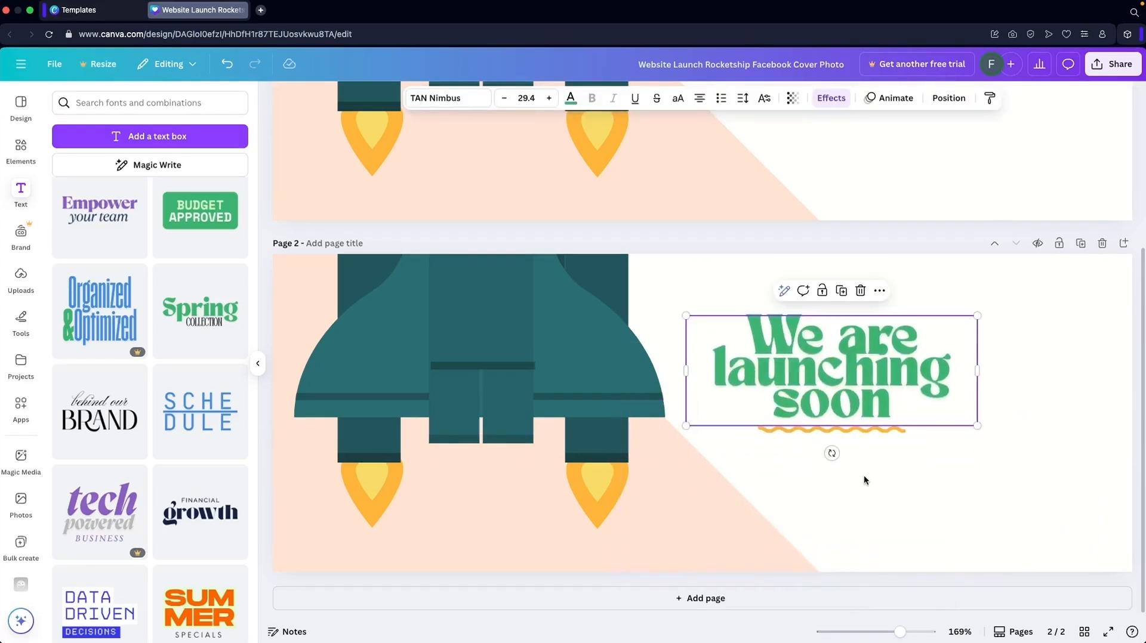
- Delete the orange wavy line below the green heading on page 2
left_click(908, 497)
left_click(873, 429)
key("Delete")
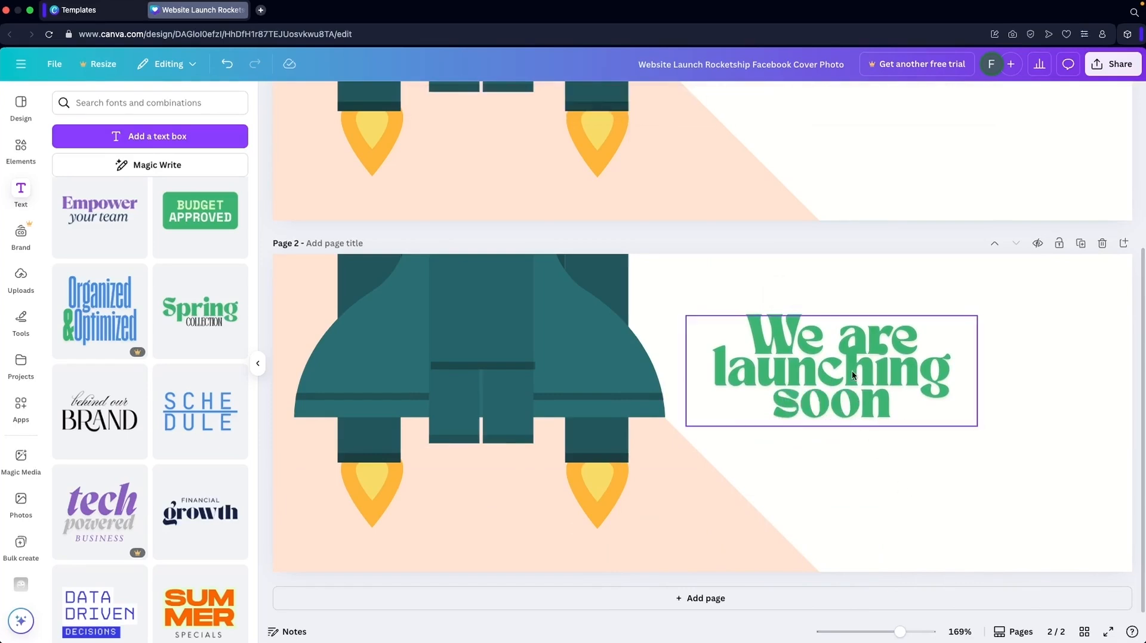
- Enlarge the green heading to about size 45.1 and increase its line spacing, keeping it in the white area
left_click(852, 373)
left_click_drag(977, 426, 1140, 477)
left_click(742, 99)
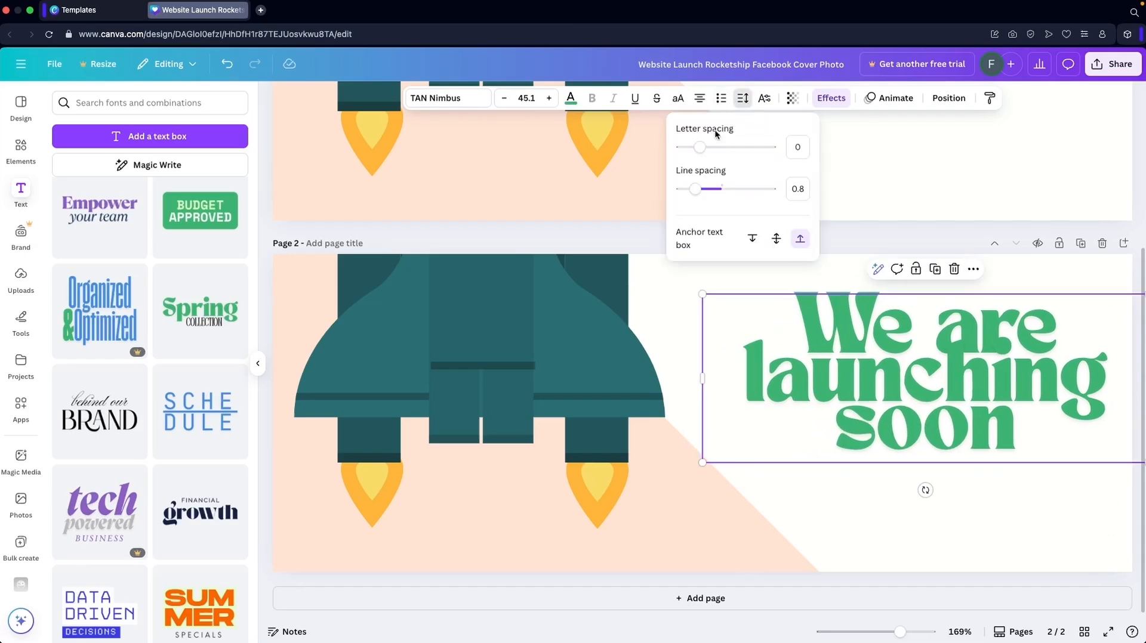
left_click_drag(694, 189, 708, 189)
left_click_drag(908, 407, 909, 461)
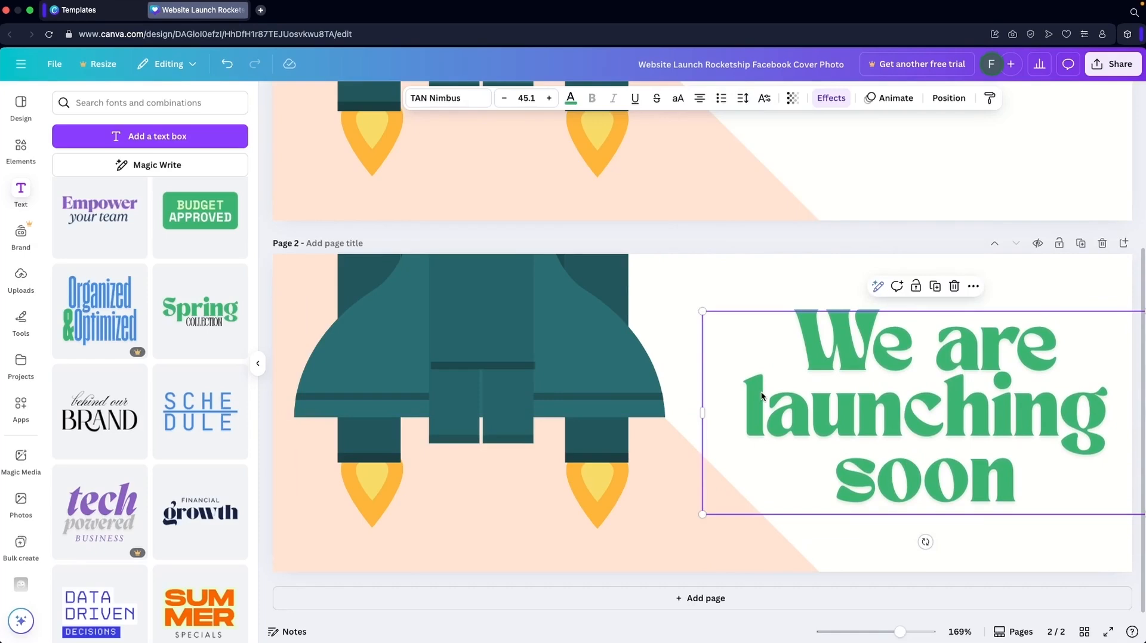
- Search the elements for "clothing" and look through the graphics results
left_click(21, 146)
type("clothing")
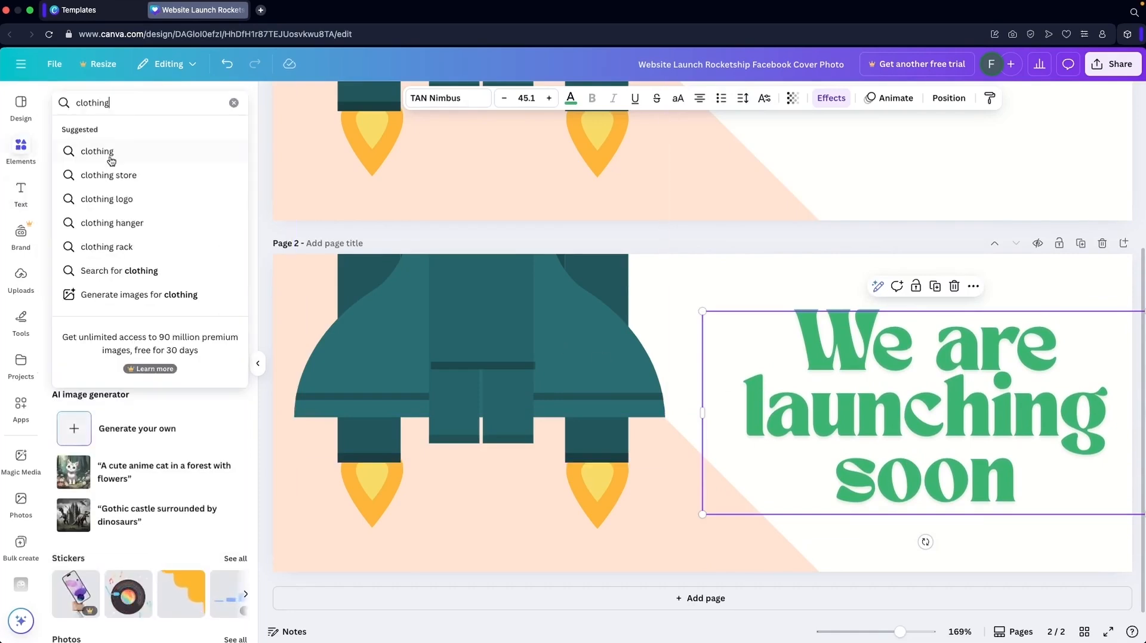
left_click(108, 152)
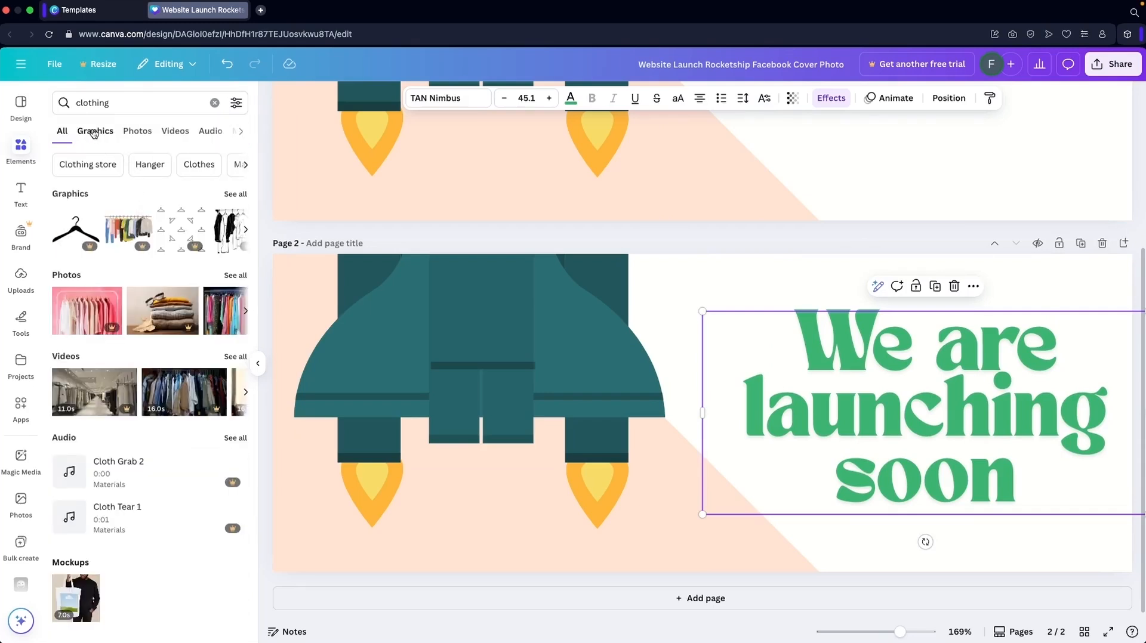
left_click(94, 132)
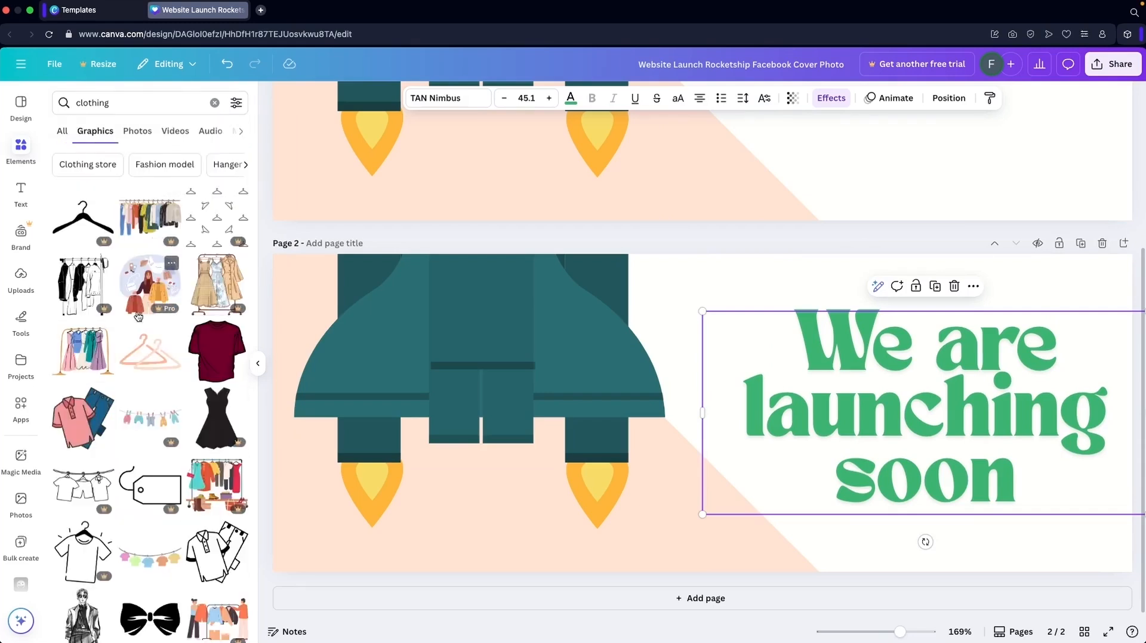
scroll(138, 316, "down", 5)
- Search the graphics for "rocket launch" and try the blue 3D rocket on page 2, removing it again
left_click(101, 103)
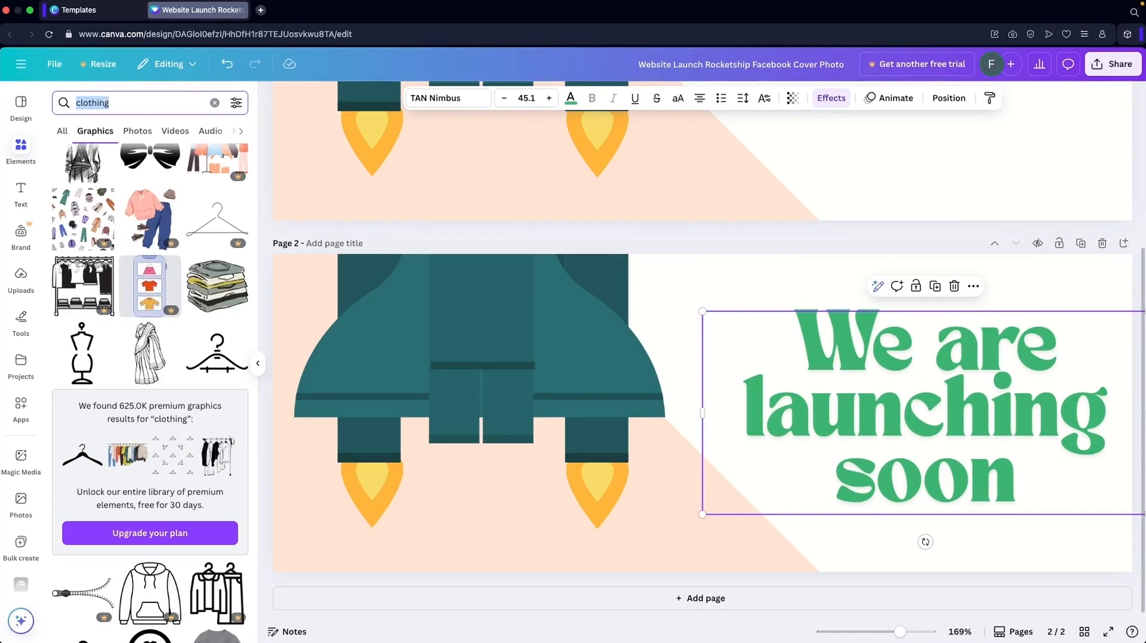
type("rocktet")
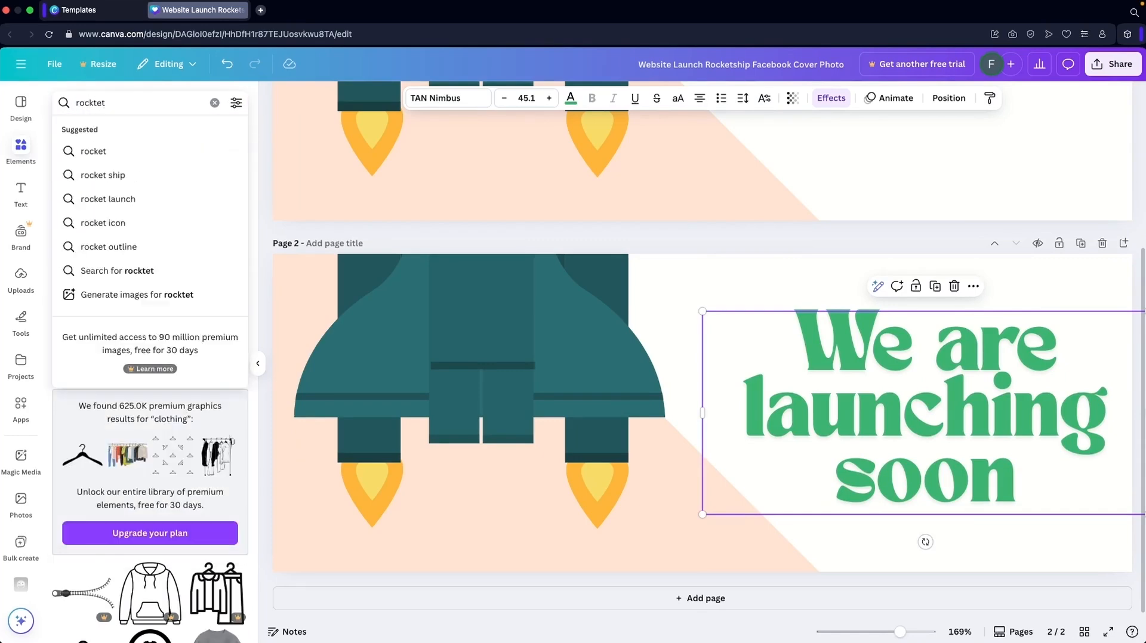
left_click(93, 151)
type("lanc")
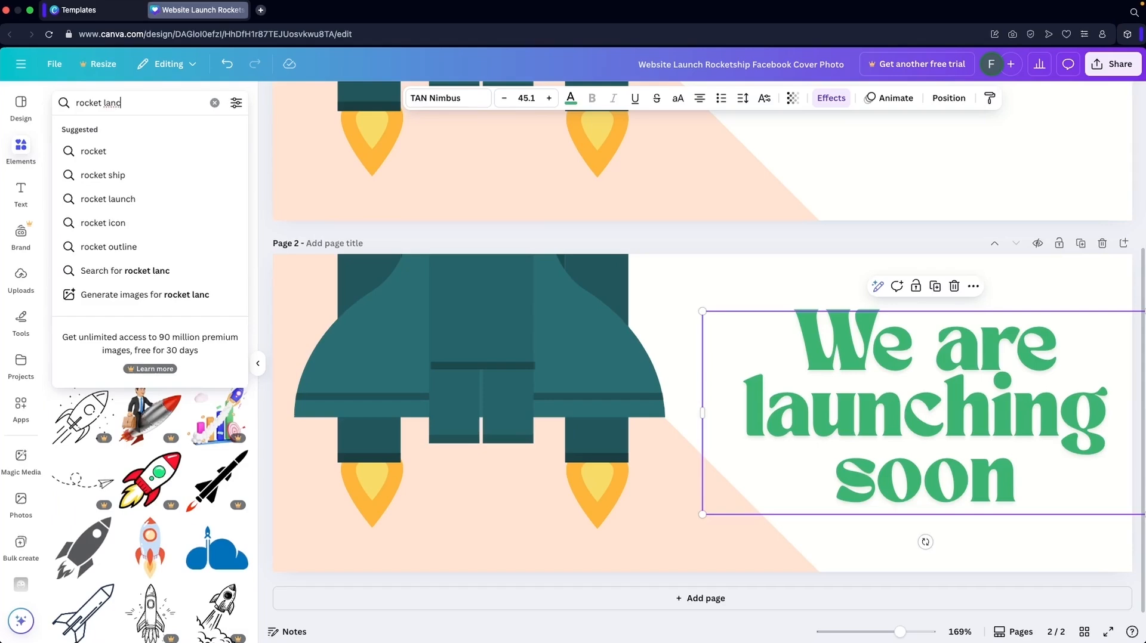
left_click(108, 198)
left_click(149, 447)
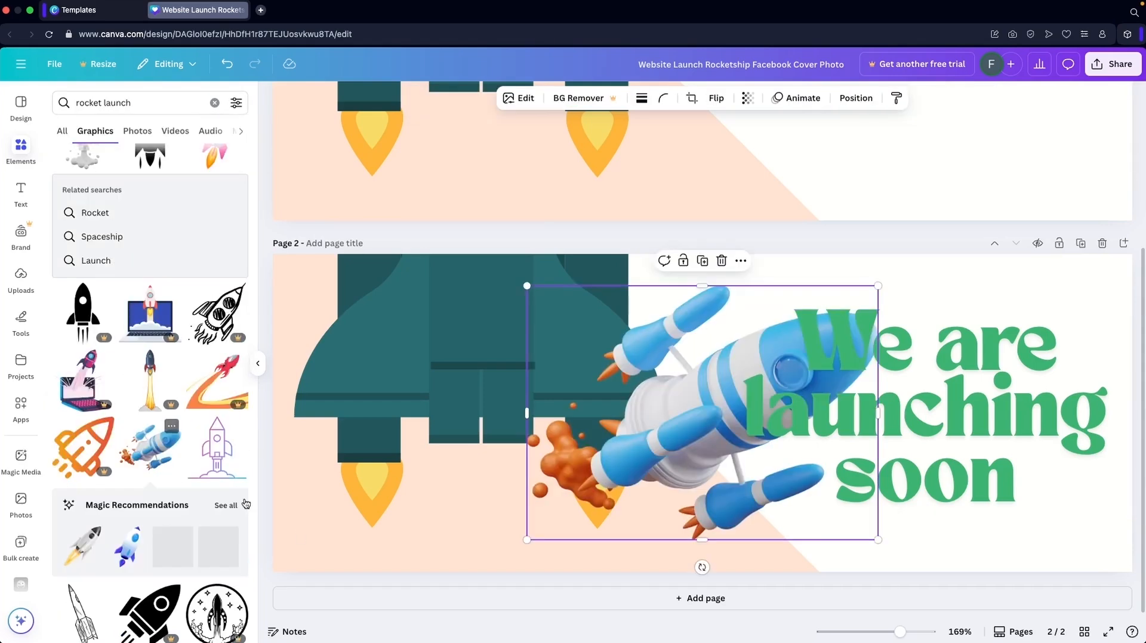
key("Delete")
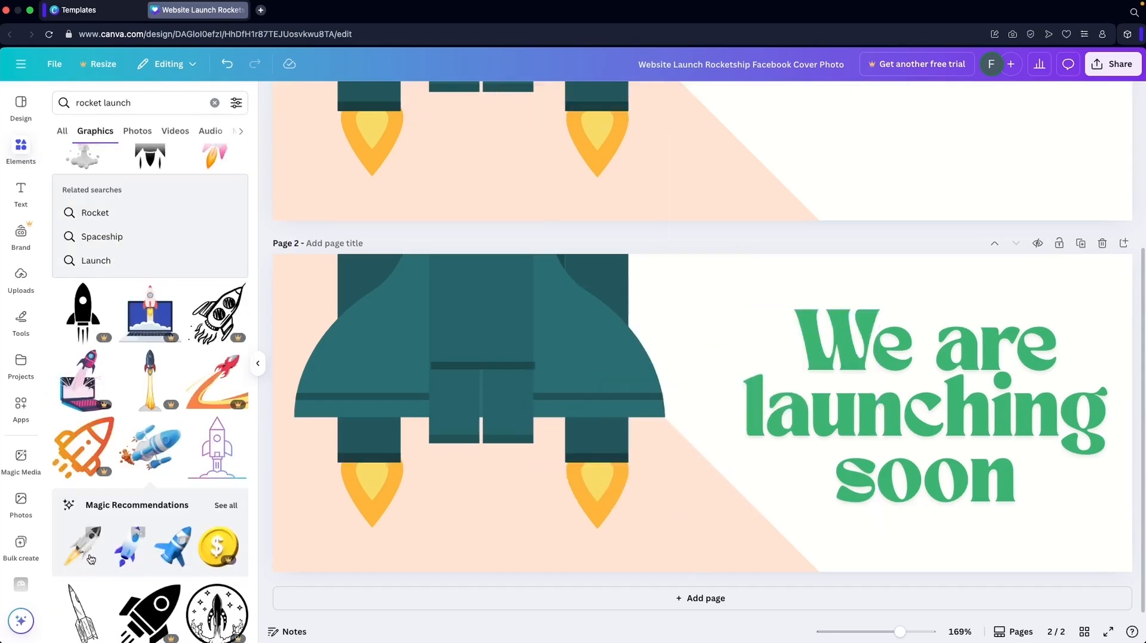
- Add the silver rocket with yellow flames to page 2, shrink it, and place it at the heading's upper-left corner
left_click(83, 546)
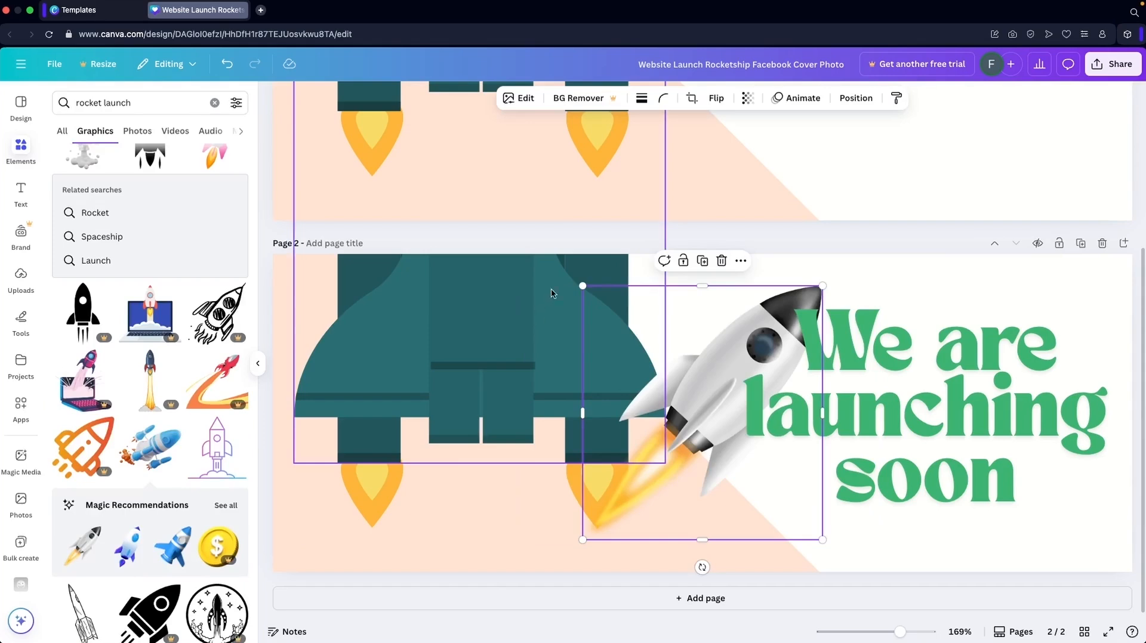
left_click_drag(582, 286, 740, 454)
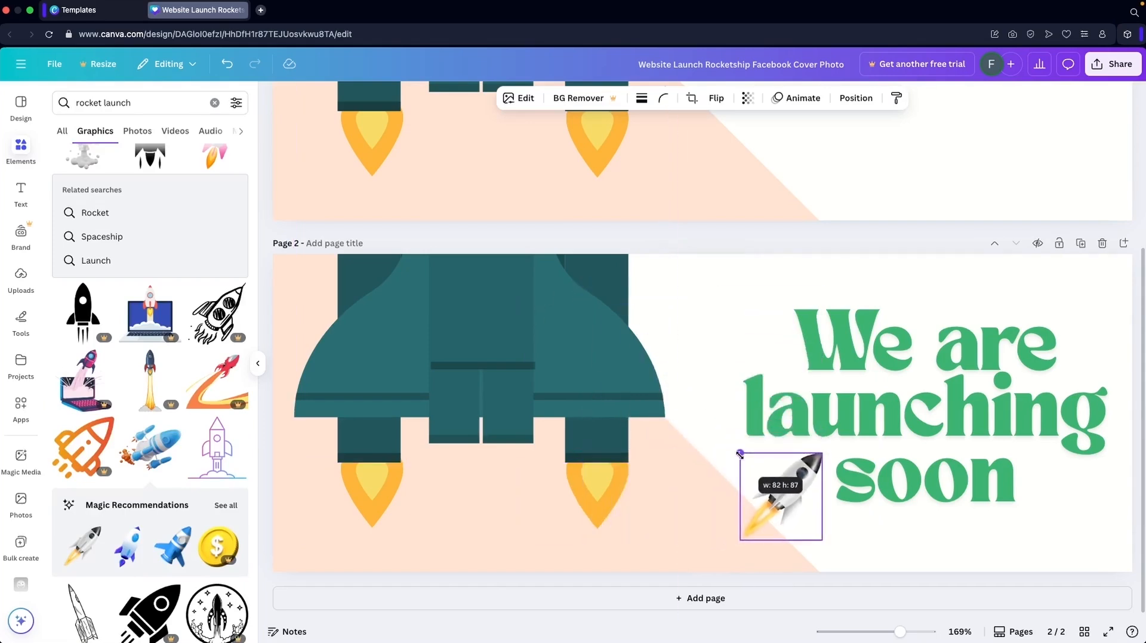
left_click_drag(781, 500, 746, 332)
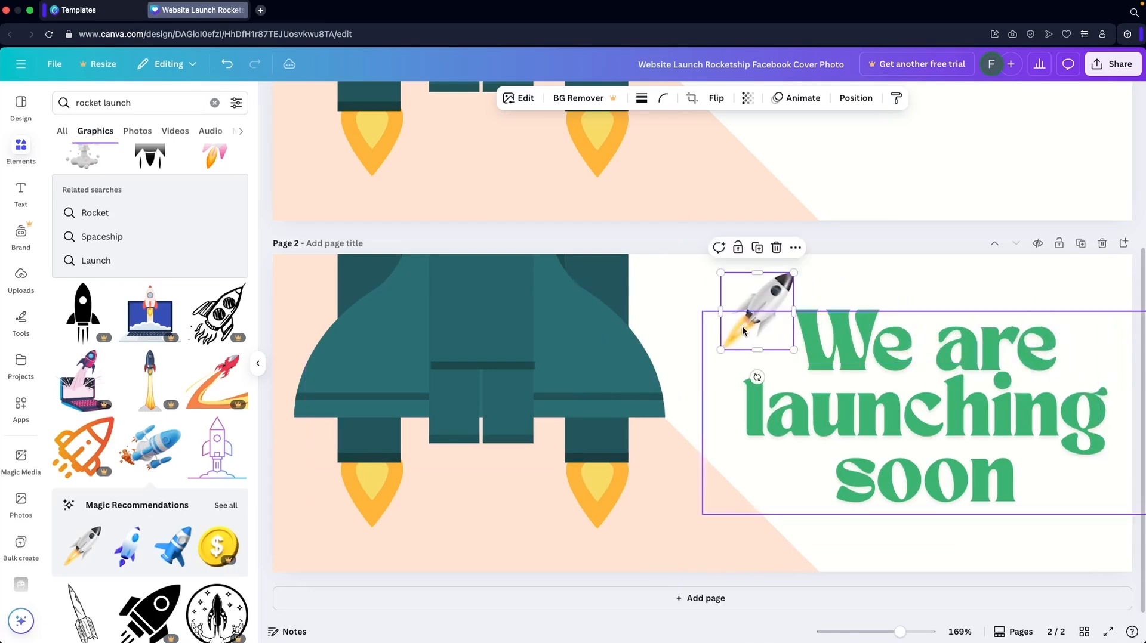
- Delete the large teal rocketship and its two orange flames from page 2
left_click(499, 392)
key("Delete")
left_click(594, 475)
key("Delete")
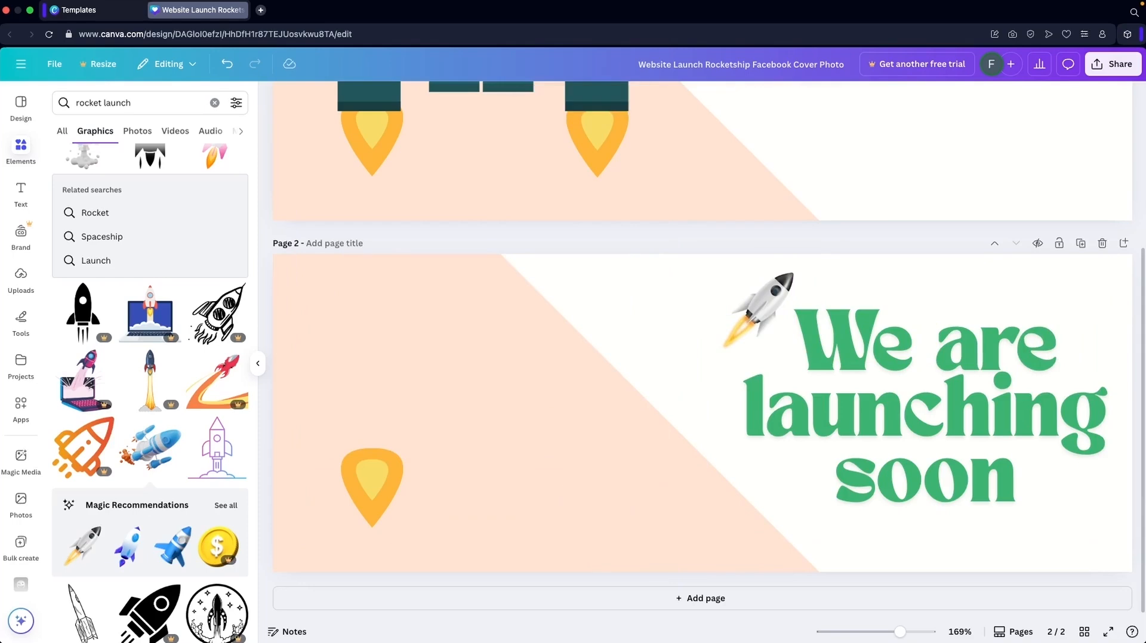
left_click(385, 472)
key("Delete")
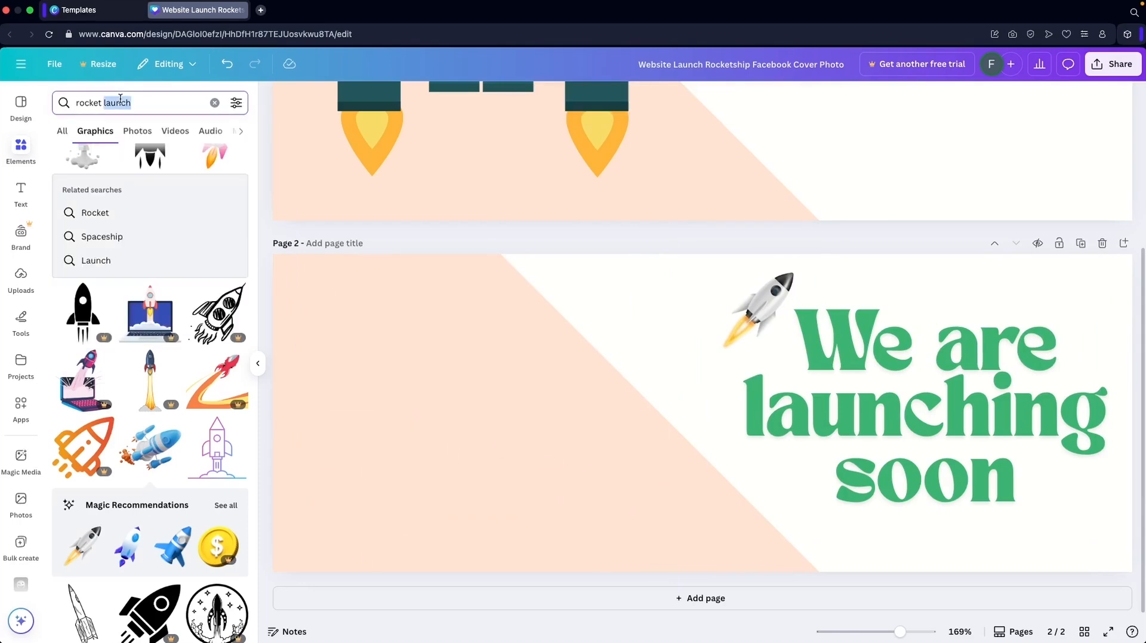
- Search the elements for "dress" and add the outdoor photo of the woman in a floral skirt to page 2
triple_click(120, 100)
type("dress")
key("Return")
scroll(72, 235, "down", 5)
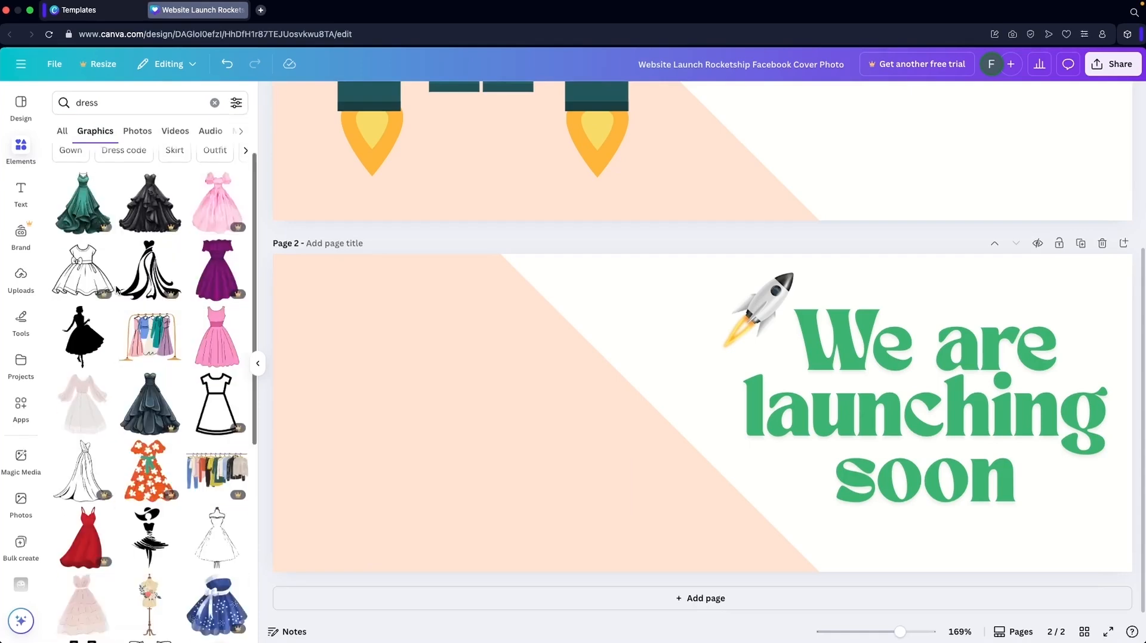
left_click(135, 131)
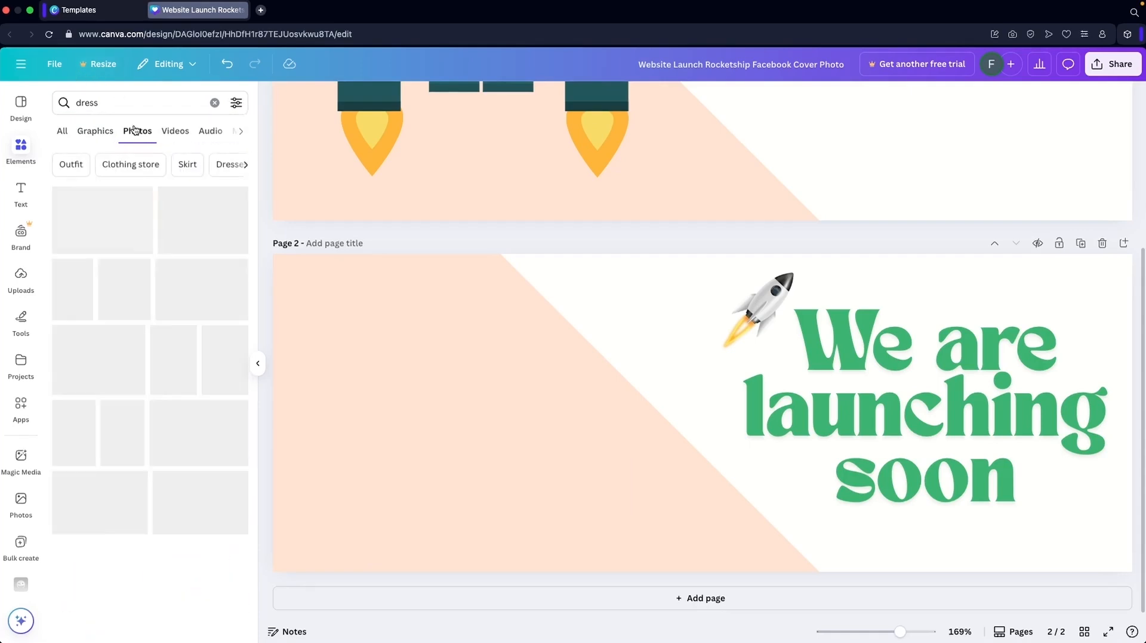
scroll(149, 287, "down", 5)
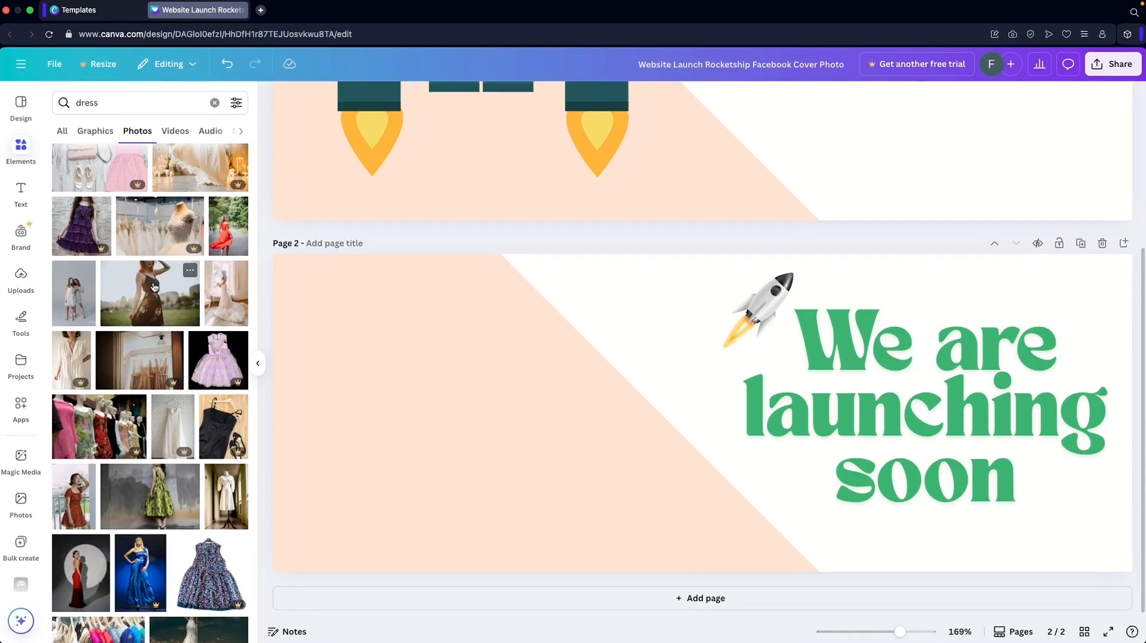
left_click(154, 287)
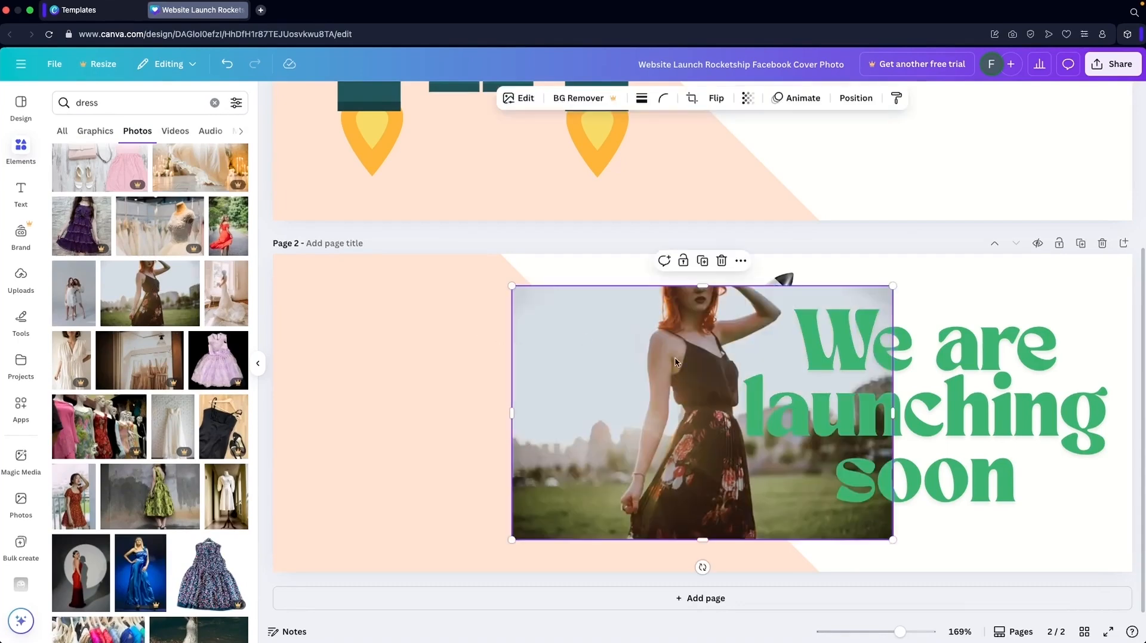
- Arrange page 2 with the heading on the left, the silver rocket beside "are", and the photo enlarged to fill the right side
left_click_drag(675, 361, 389, 327)
left_click_drag(607, 514, 716, 539)
left_click_drag(515, 450, 998, 453)
left_click_drag(696, 379, 317, 388)
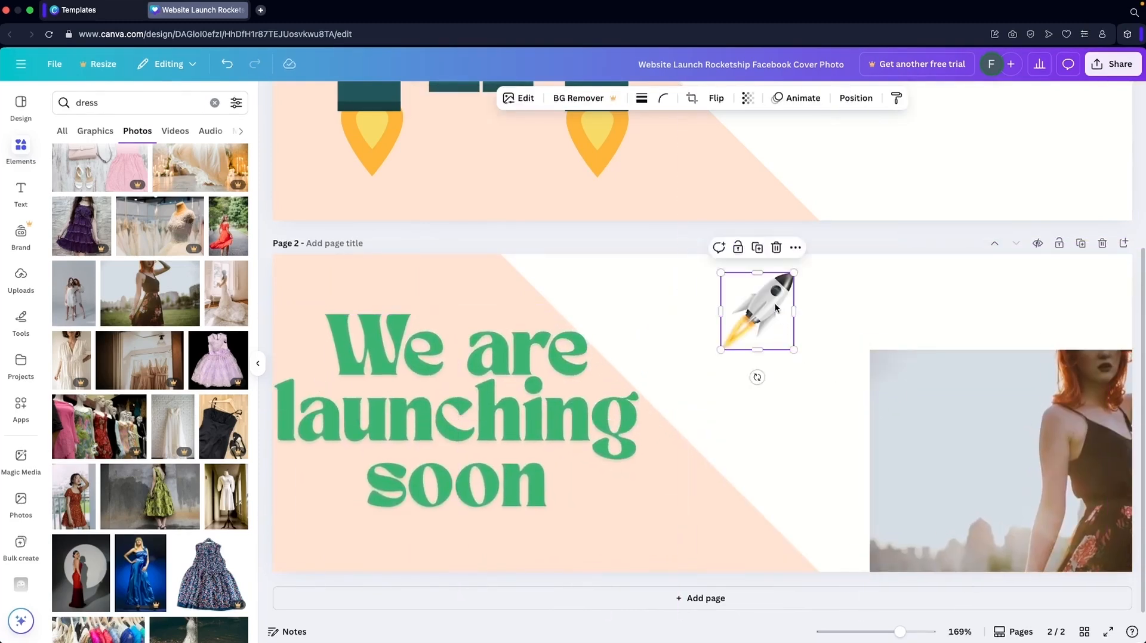
left_click_drag(775, 311, 646, 331)
left_click_drag(980, 396, 765, 301)
- Reorder page 2's layers so the woman's photo sits directly below the peach diagonal shape
left_click(599, 545)
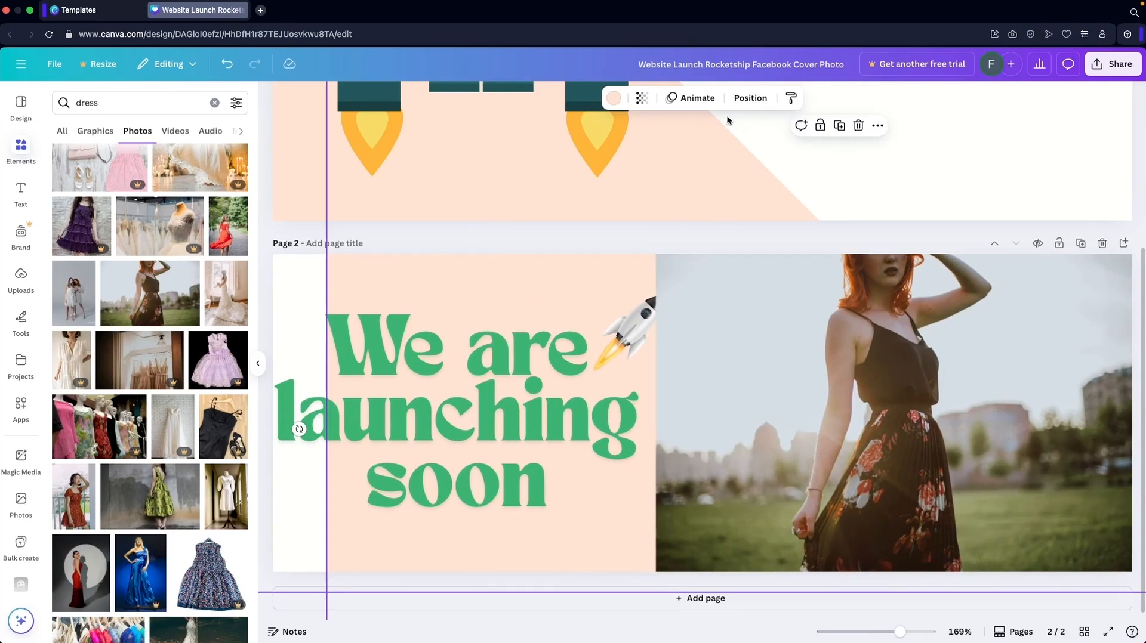
left_click(749, 98)
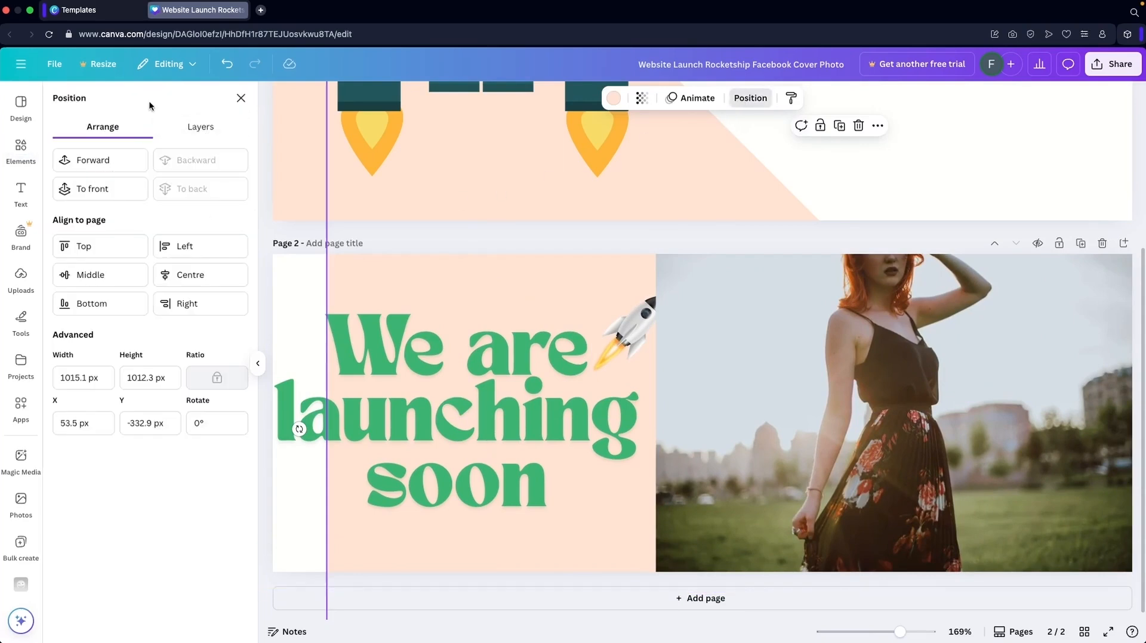
left_click(197, 127)
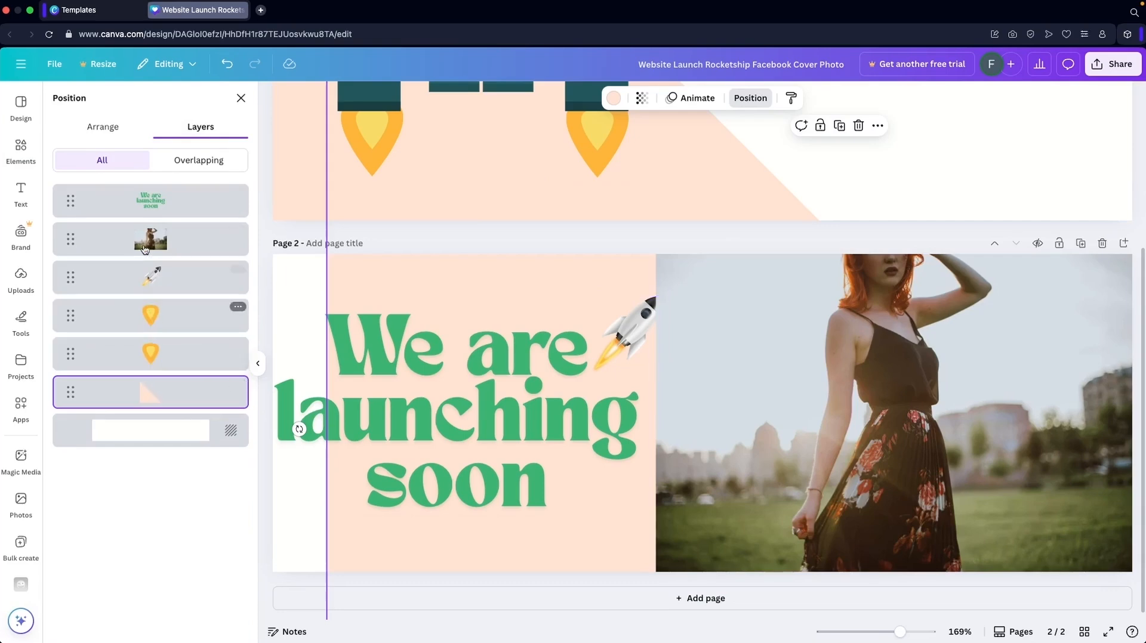
left_click_drag(151, 239, 146, 394)
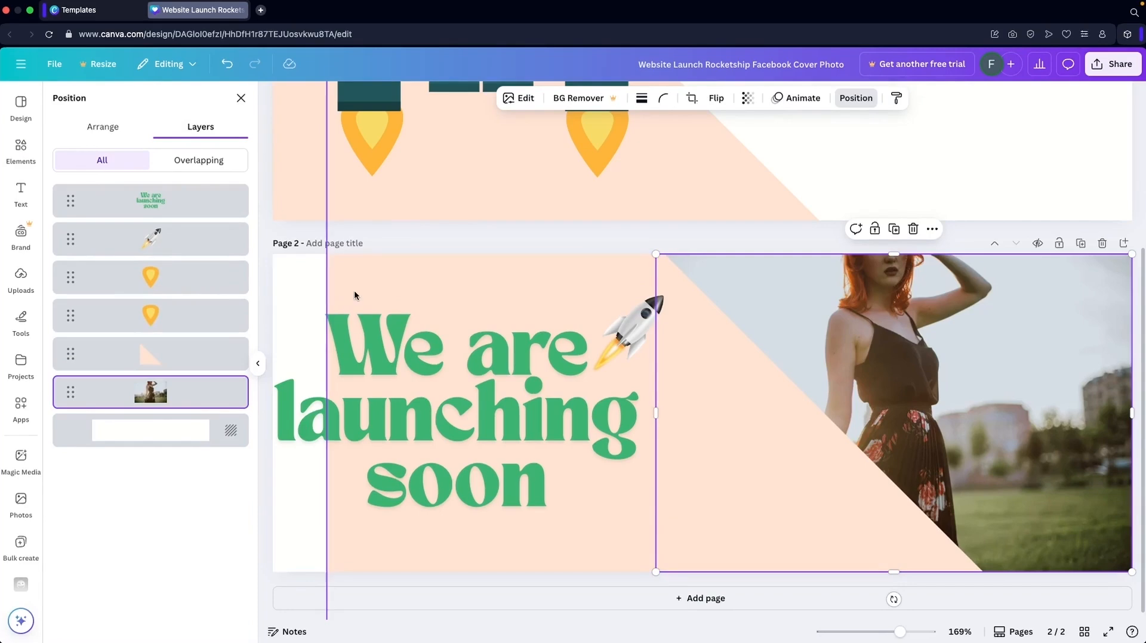
- Shift the peach shape to the page's left edge and enlarge the photo to cover the white gap along the diagonal
left_click_drag(353, 290, 307, 289)
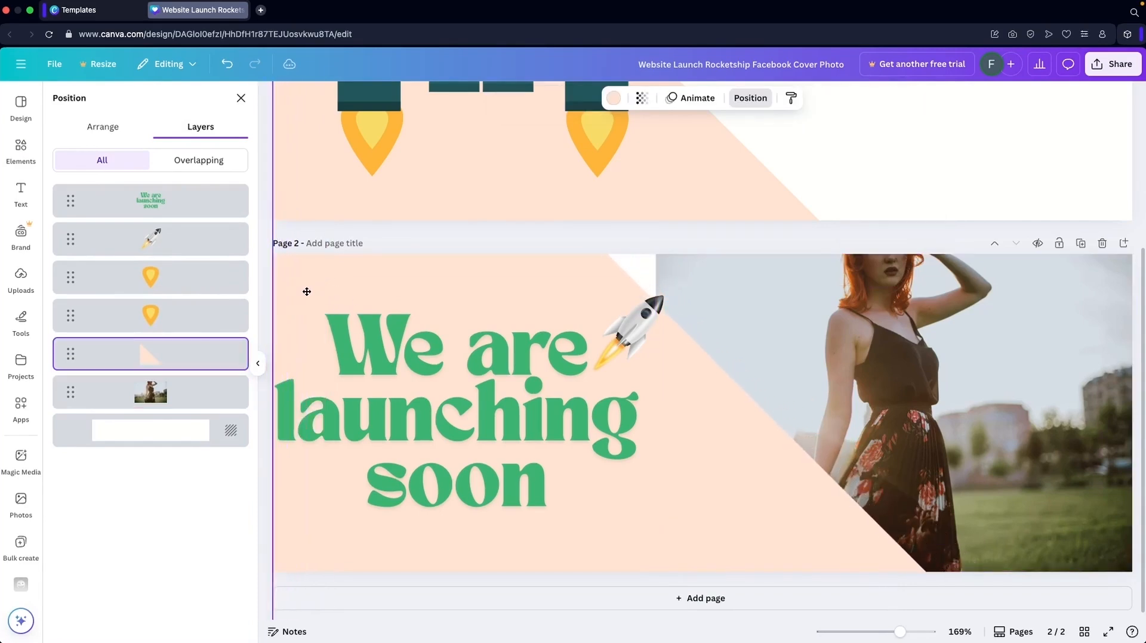
left_click(1084, 308)
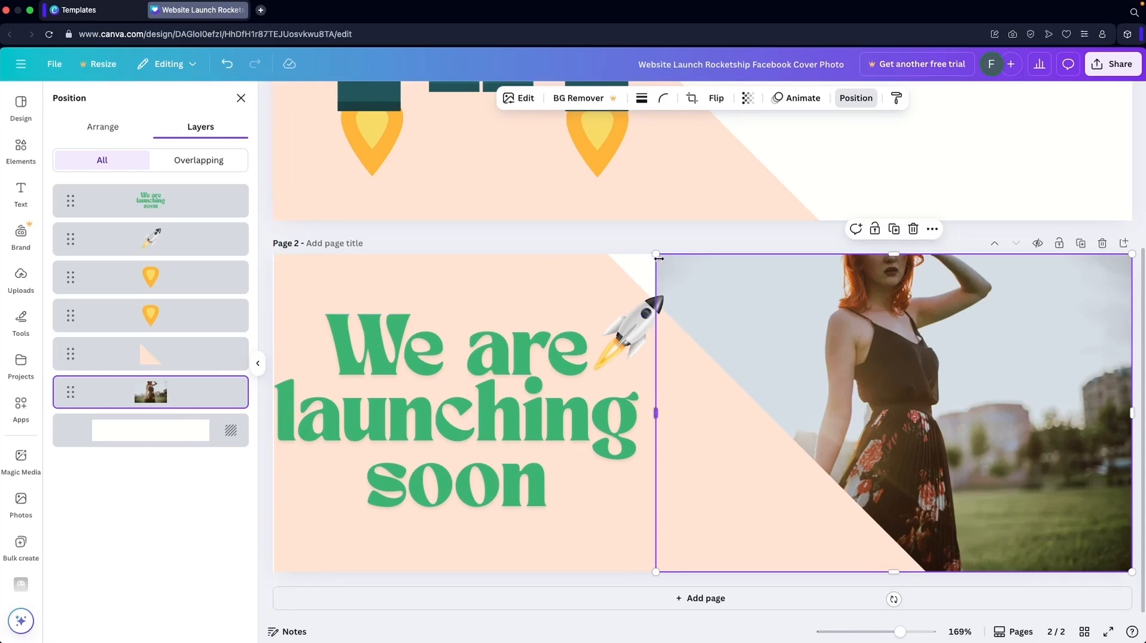
left_click_drag(655, 254, 539, 231)
- Try the photo's brown, taupe and olive colours on the peach shape and settle on the dark brown
left_click(438, 282)
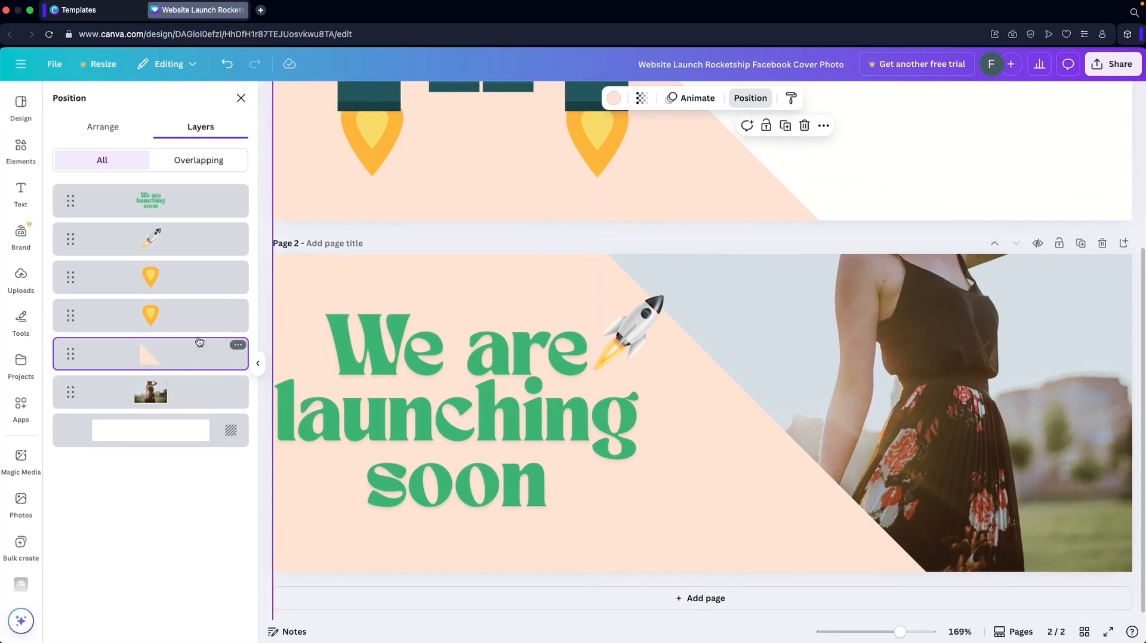
left_click(613, 98)
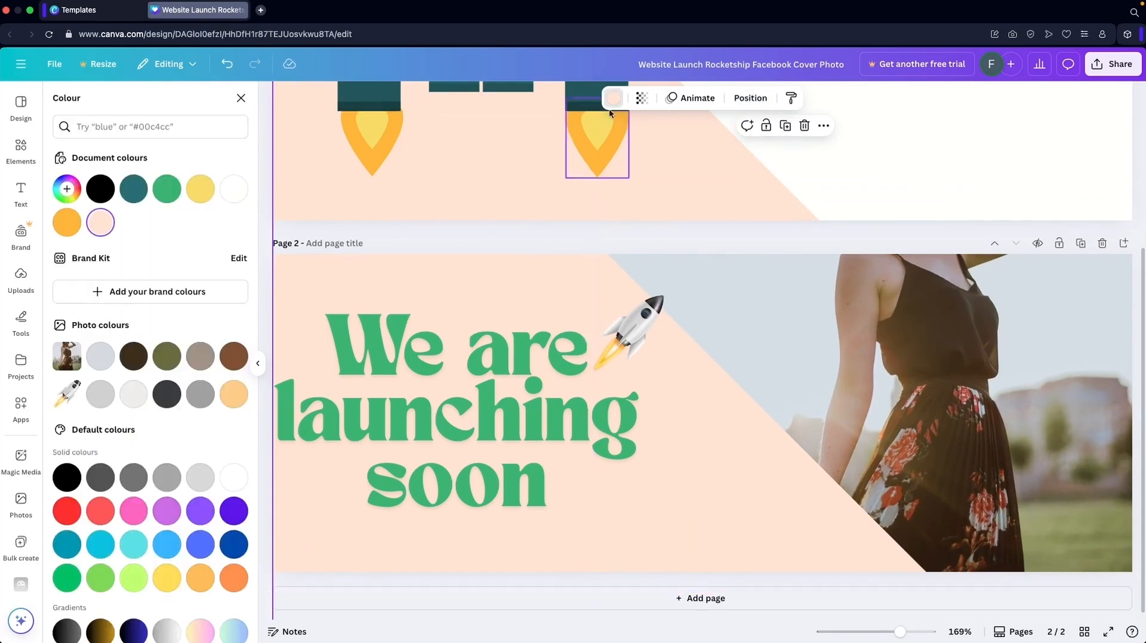
left_click(234, 356)
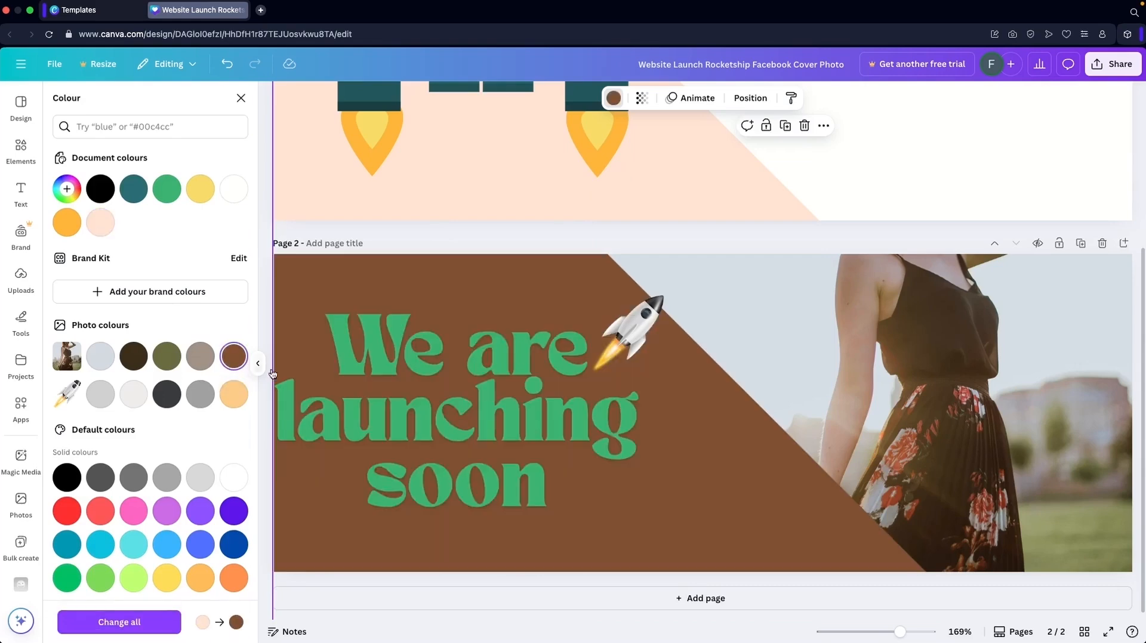
left_click(199, 358)
left_click(168, 361)
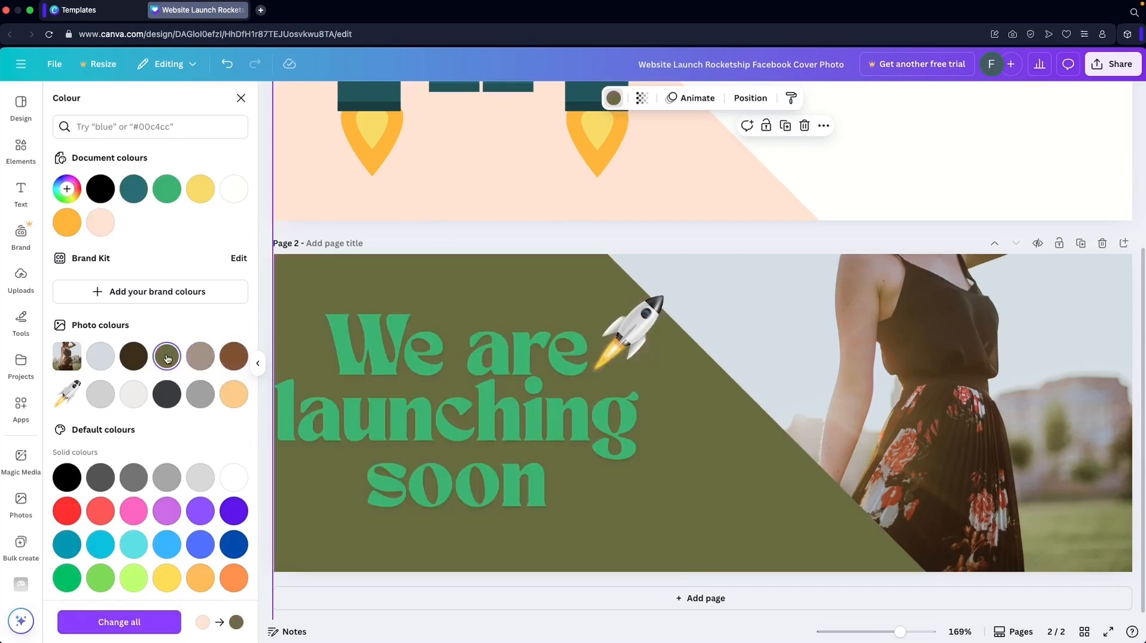
left_click(128, 357)
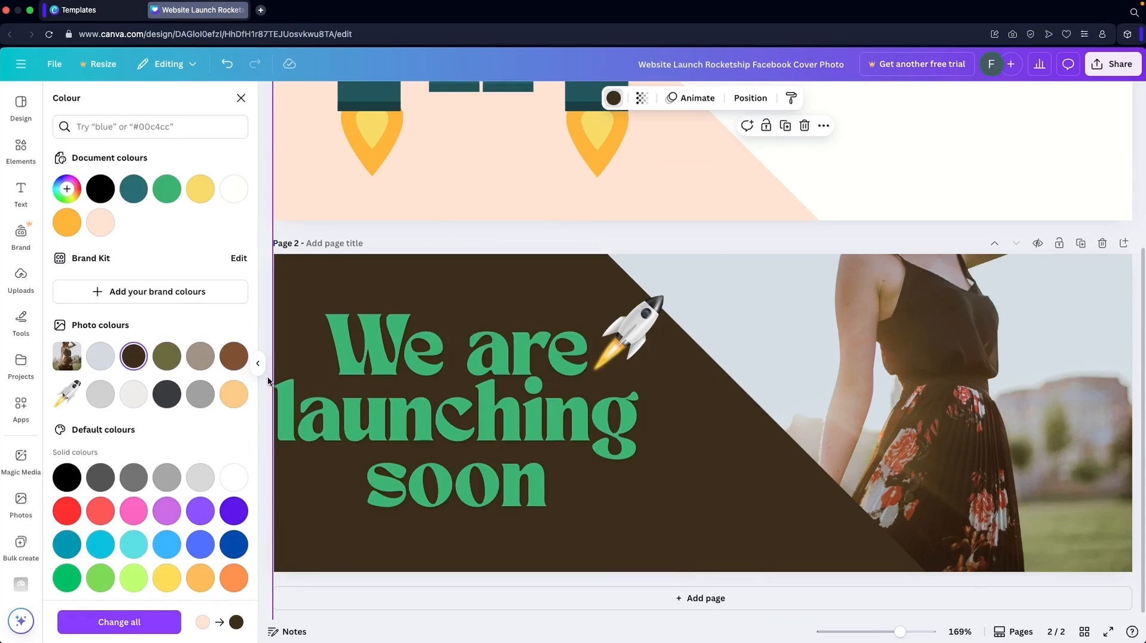
- Recolour the "We are launching soon" heading light orange using the rocket image's photo colours
left_click(323, 396)
left_click(571, 98)
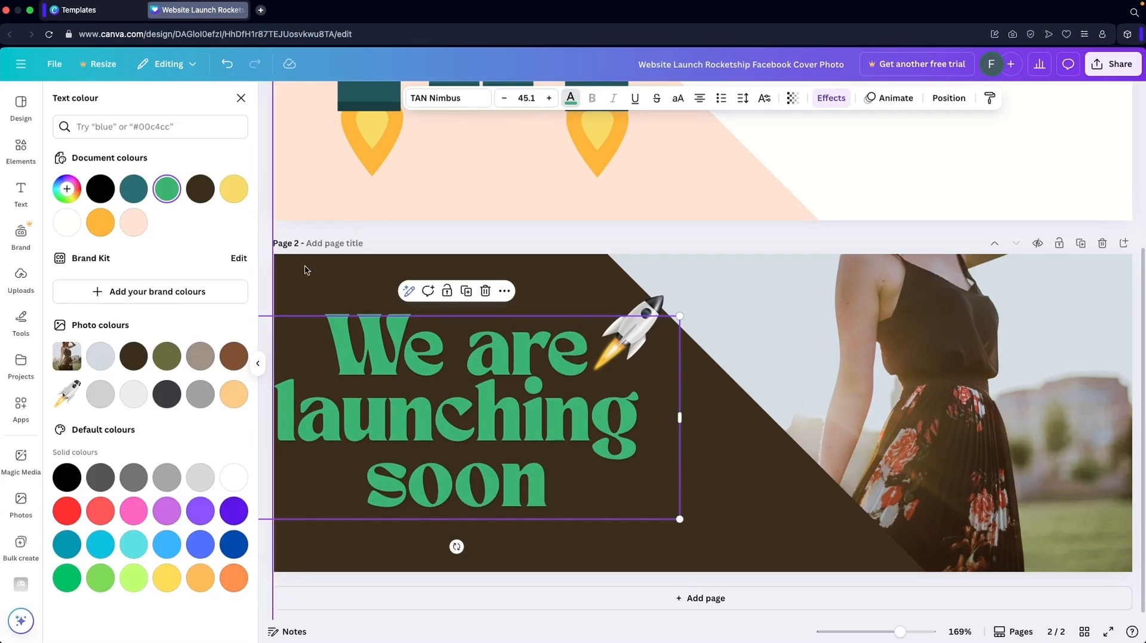
left_click(234, 394)
- Delete the silver rocket, then shrink the heading and centre it within the dark brown area
left_click(637, 306)
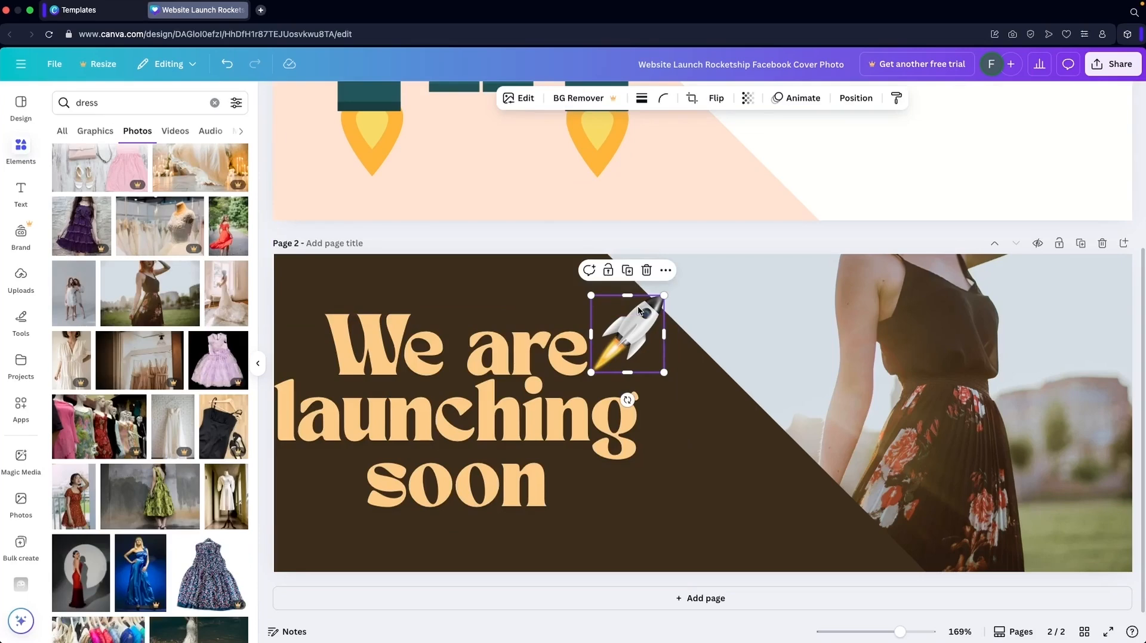
key("Delete")
left_click_drag(447, 358, 484, 358)
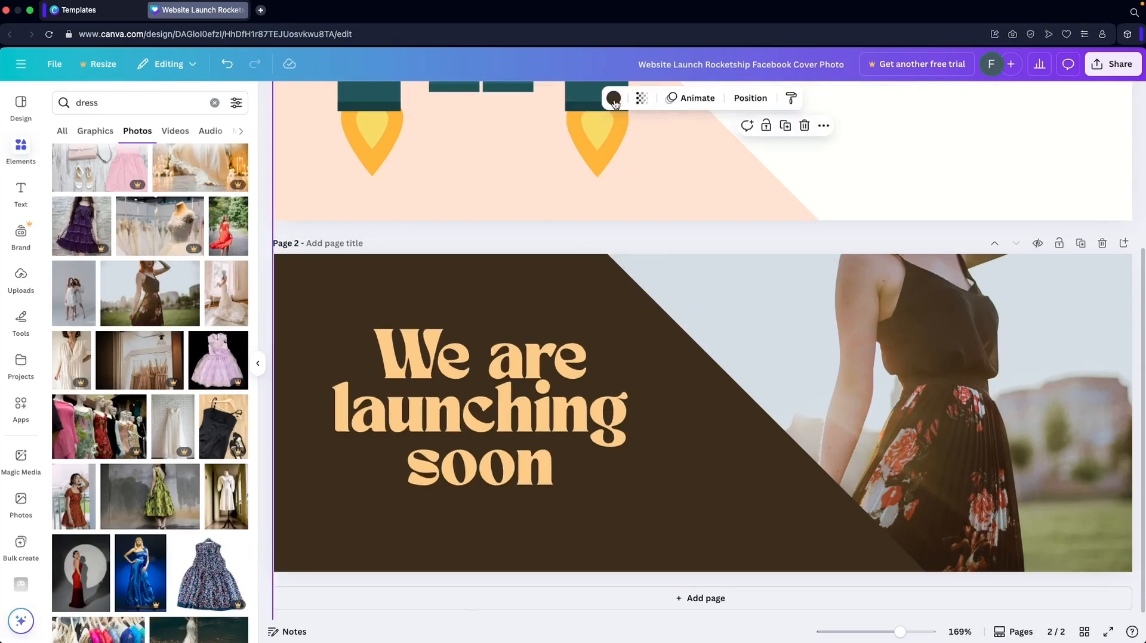
- Fill the dark brown diagonal shape with the black-to-blue gradient and change its black stop to dark gold #9B7A07
left_click(614, 99)
scroll(169, 263, "down", 1)
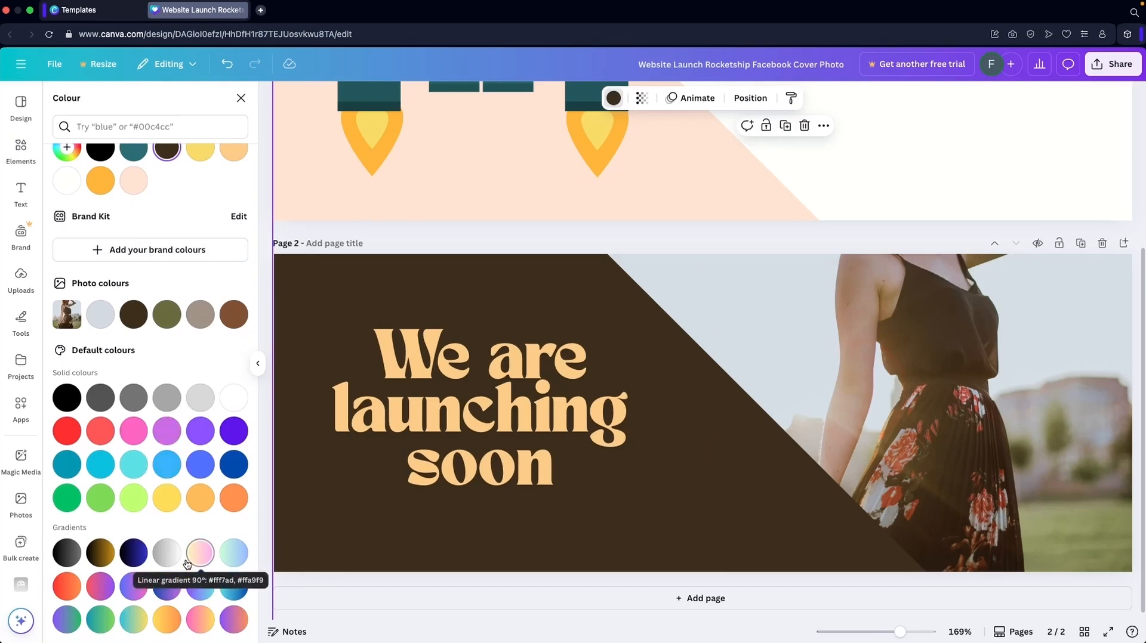
left_click(71, 553)
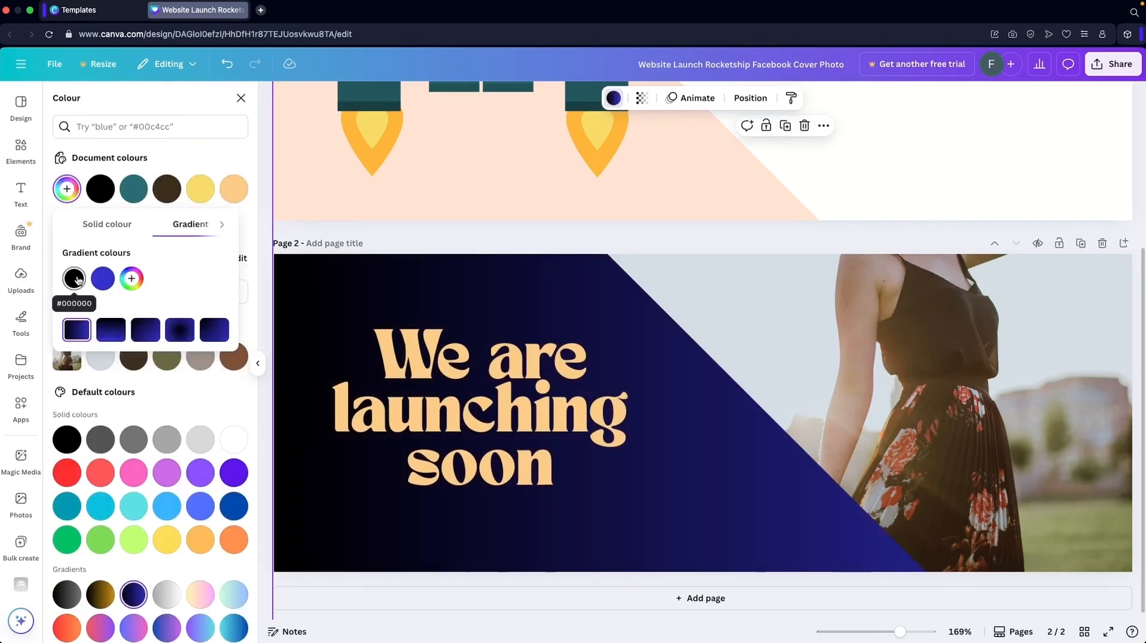
left_click(76, 279)
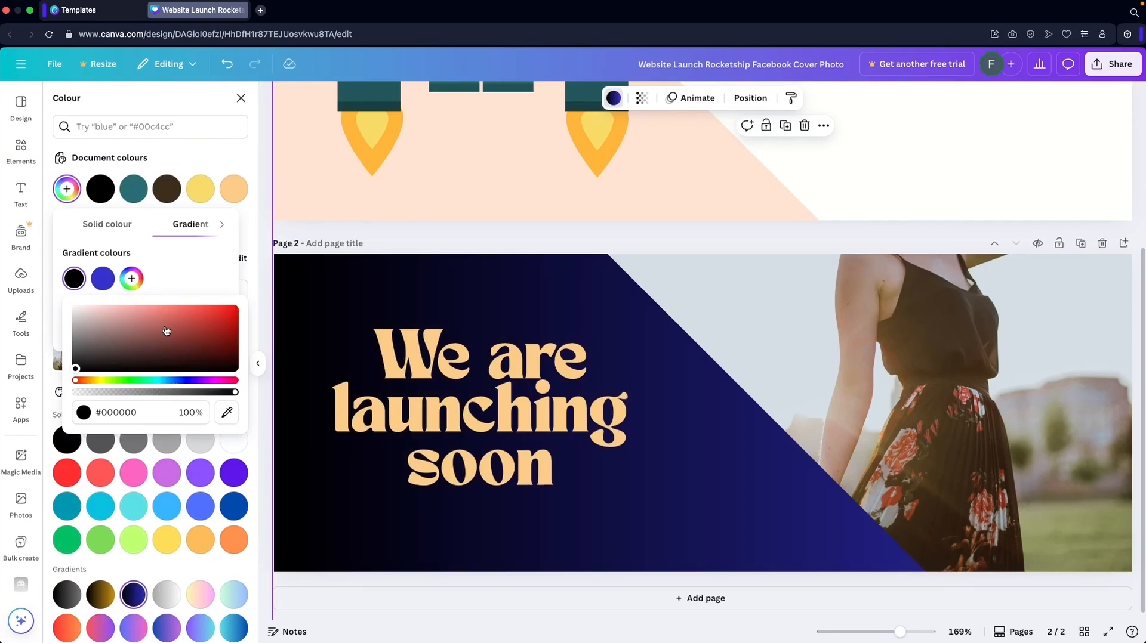
left_click(104, 381)
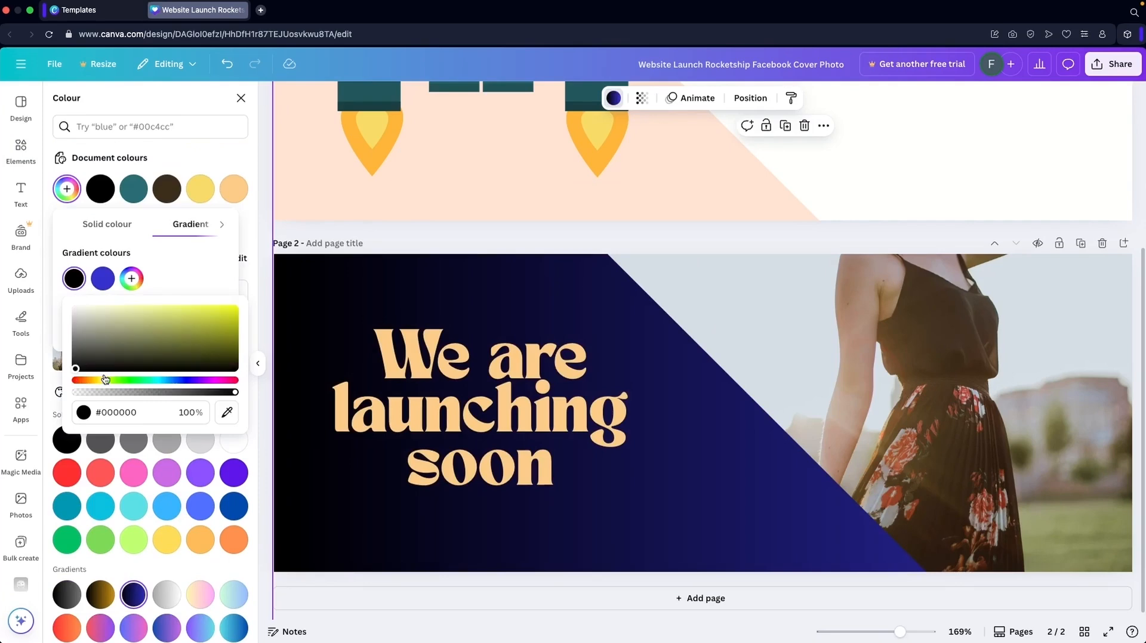
mouse_move(104, 381)
left_mouse_down()
mouse_move(292, 270)
mouse_move(196, 288)
mouse_move(208, 321)
left_mouse_up()
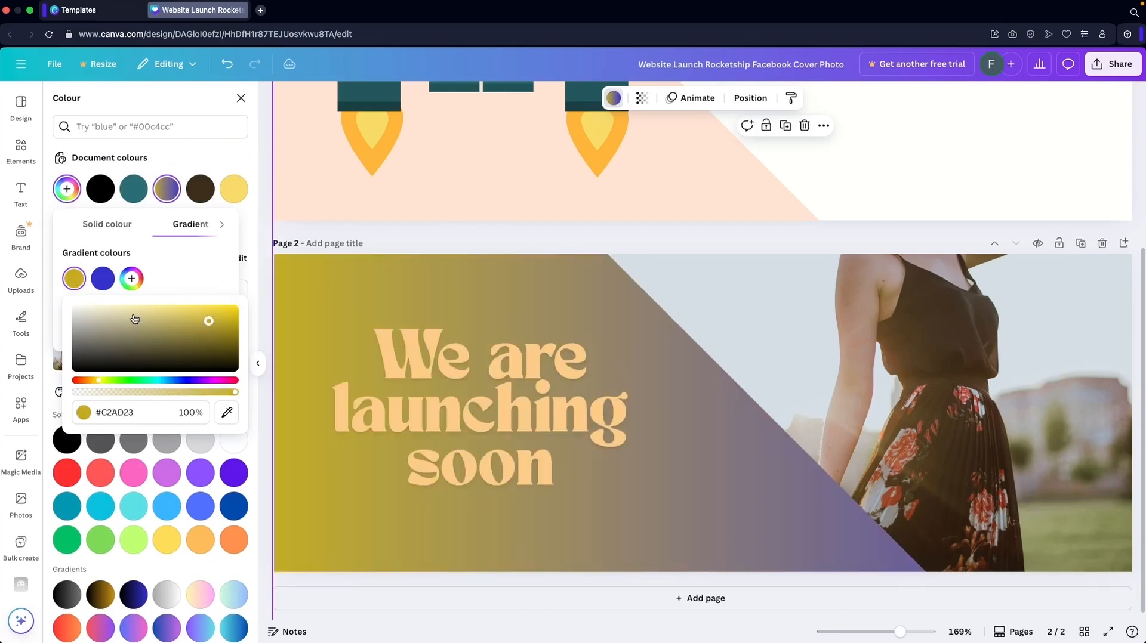
left_click_drag(103, 384, 96, 381)
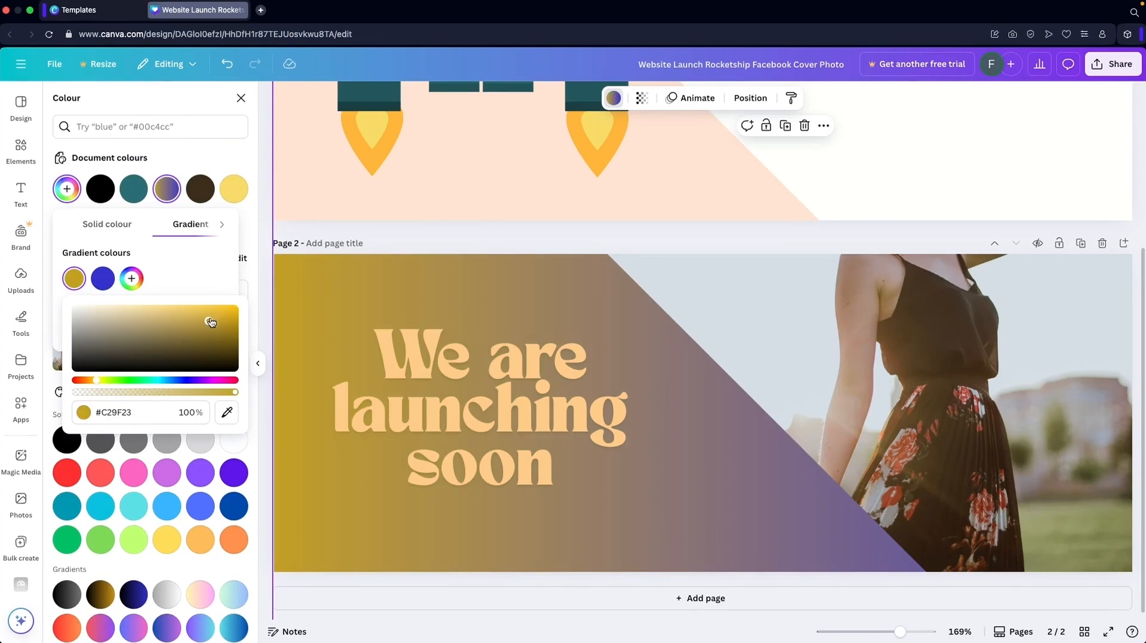
left_click_drag(211, 323, 261, 339)
- Change the gradient's blue stop to black #000000 and try the gradient styles, settling on the one radiating from the upper-left corner
left_click(102, 279)
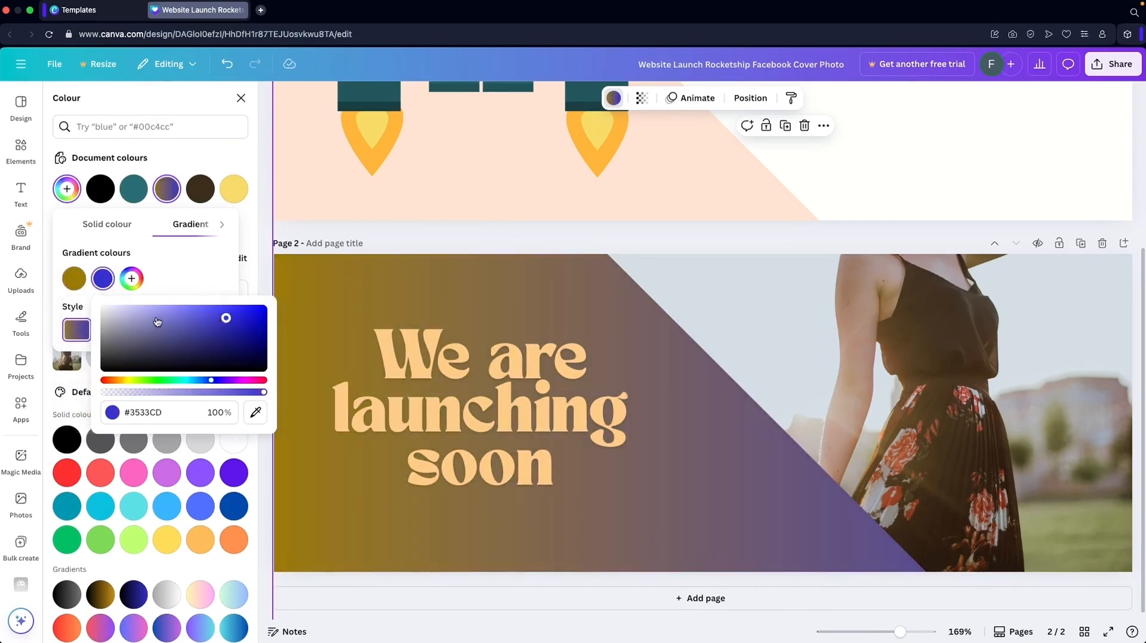
left_click_drag(225, 318, 40, 390)
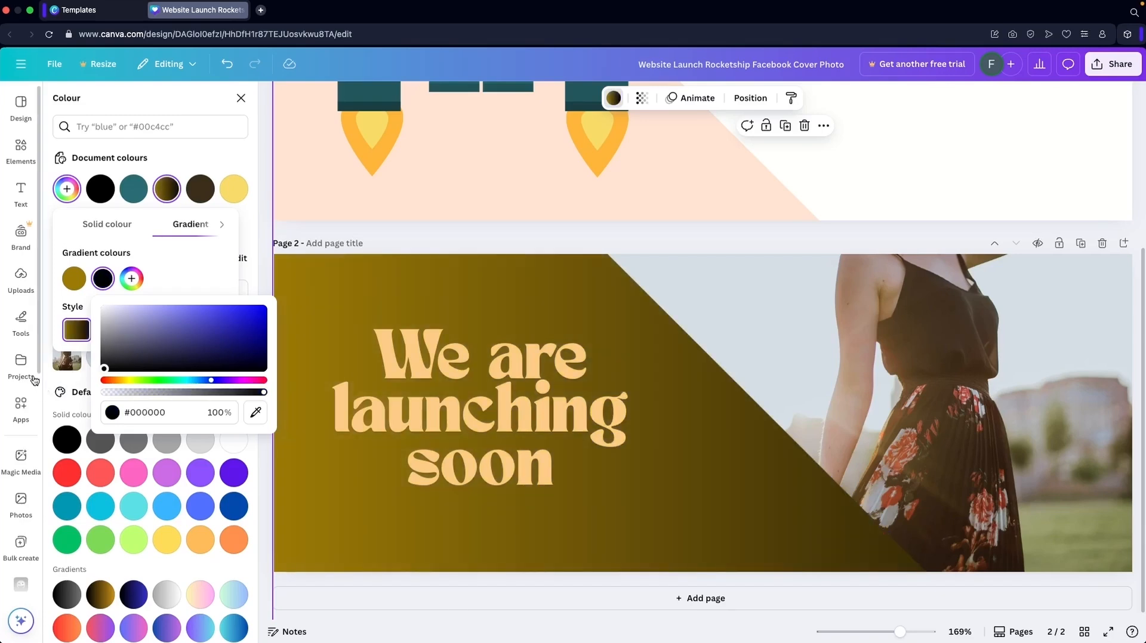
left_click(160, 281)
left_click(119, 333)
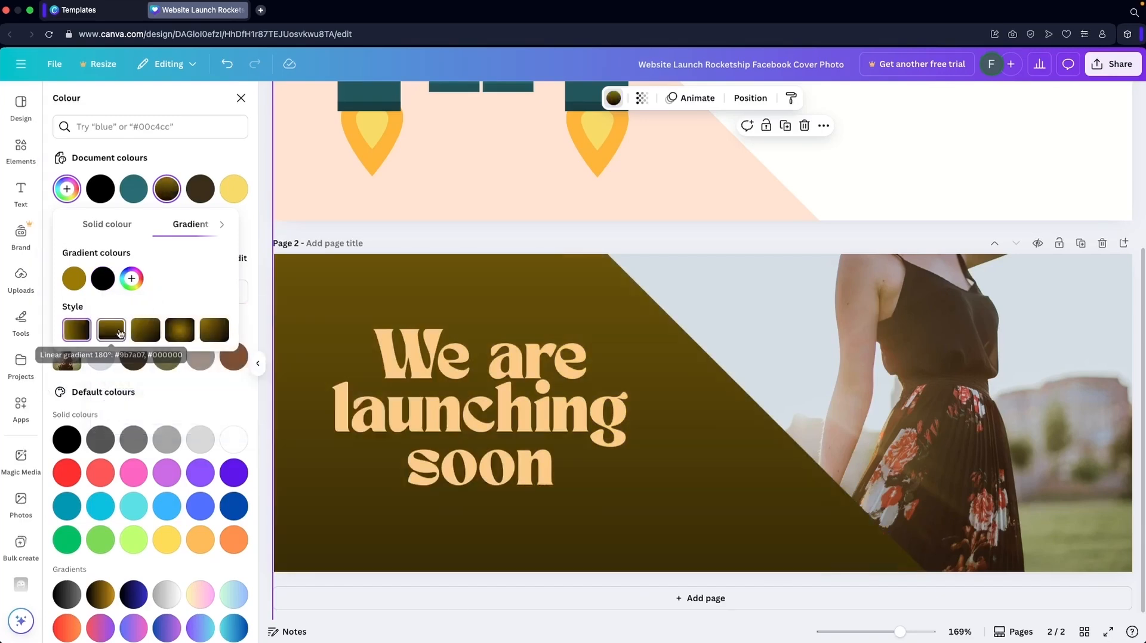
left_click(145, 330)
left_click(214, 329)
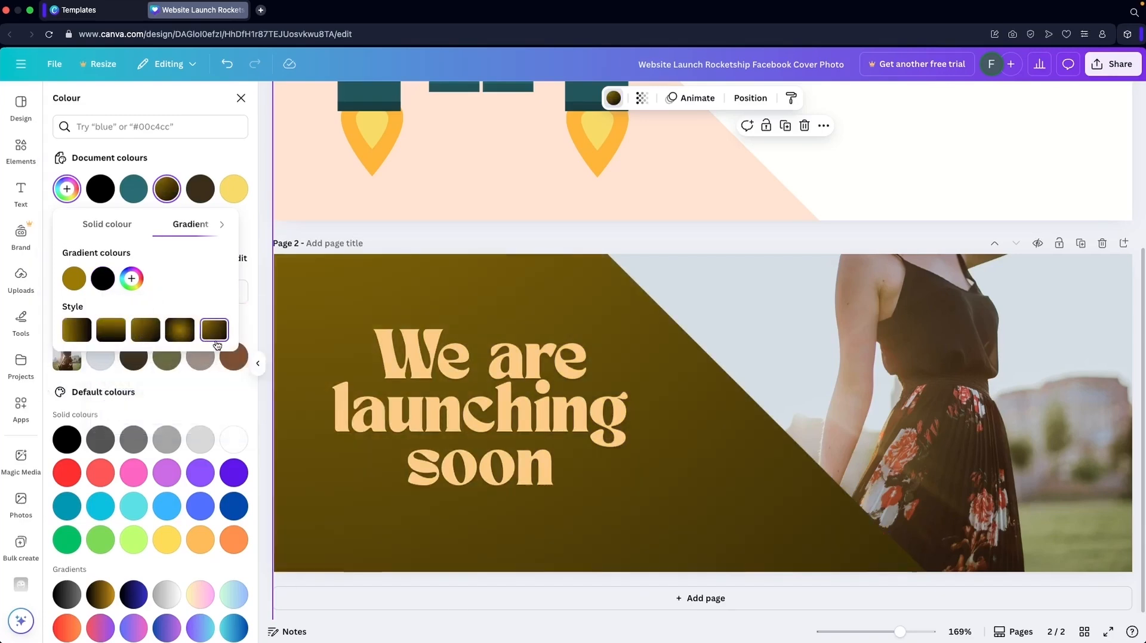
left_click(471, 381)
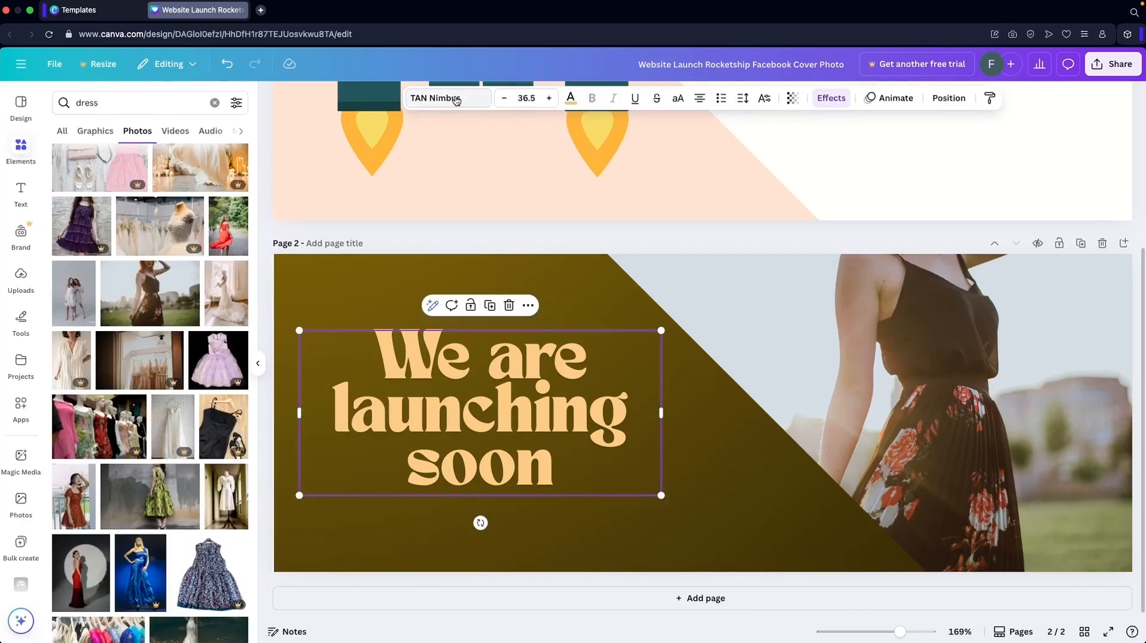
left_click(449, 98)
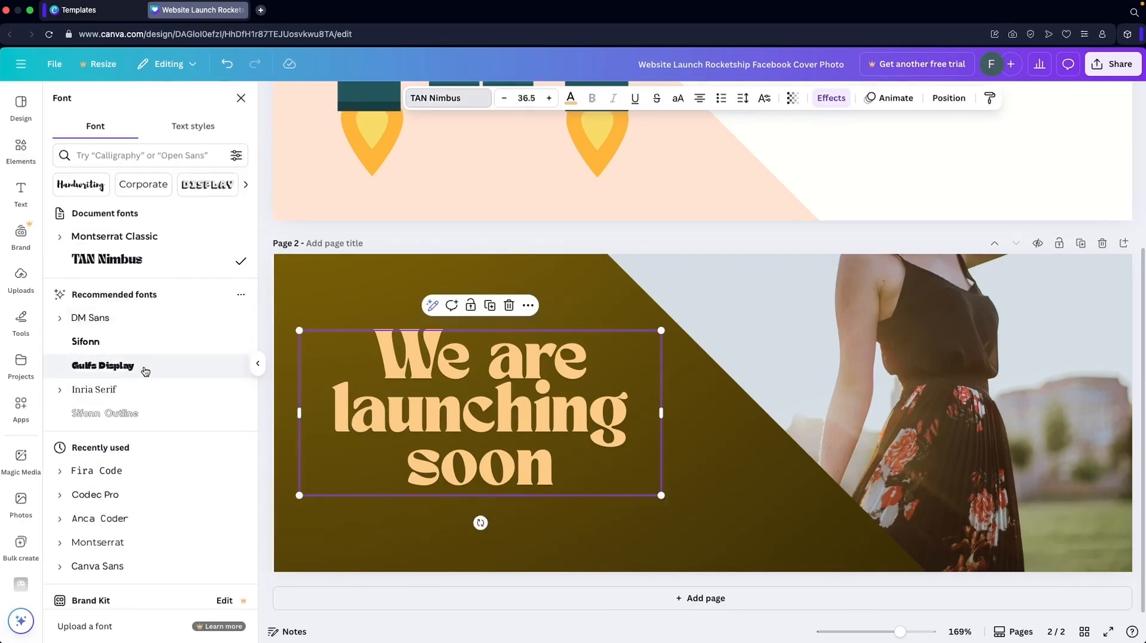
scroll(144, 371, "down", 3)
scroll(145, 370, "up", 3)
left_click(119, 155)
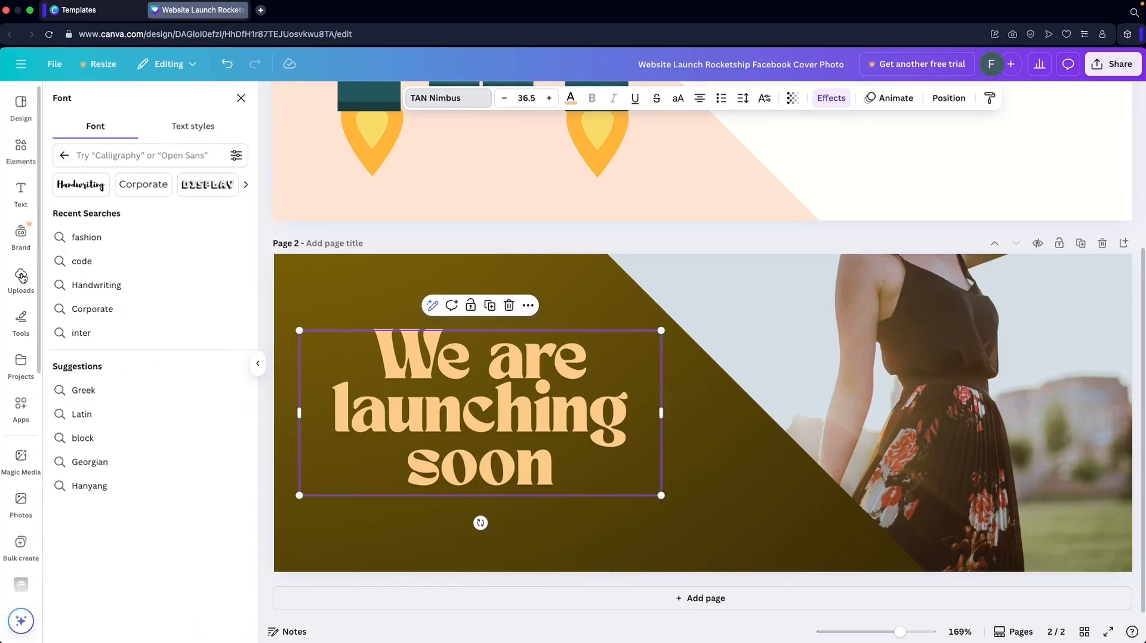
- Insert the "30% OFF on all products" text combination, shrink it and place it in the upper-right corner of the photo
left_click(20, 190)
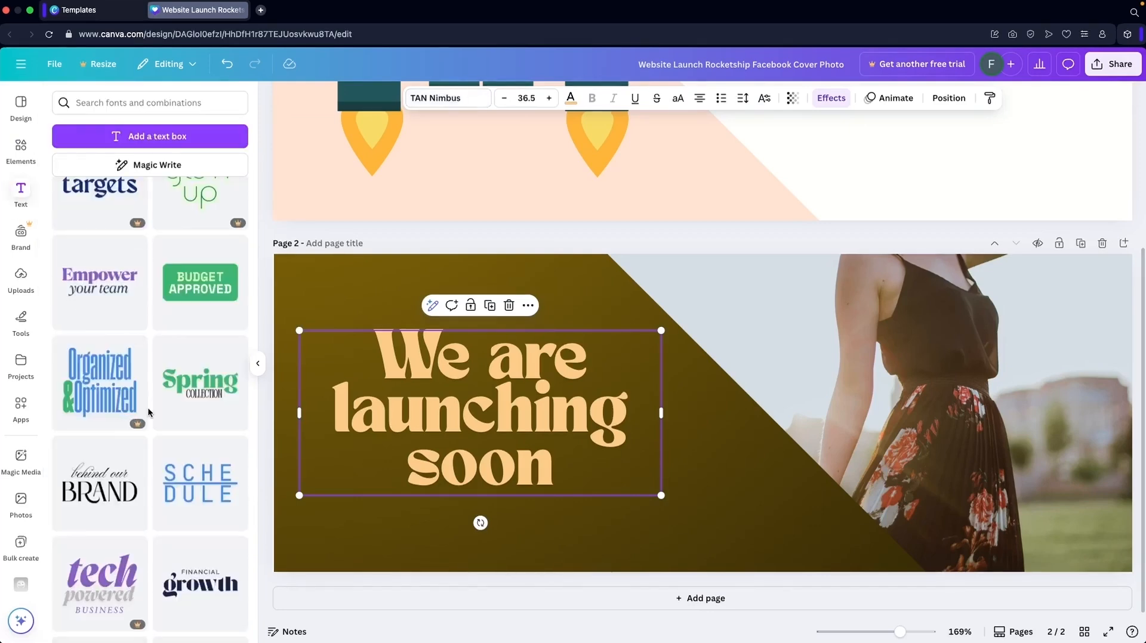
scroll(149, 412, "down", 3)
scroll(149, 412, "down", 5)
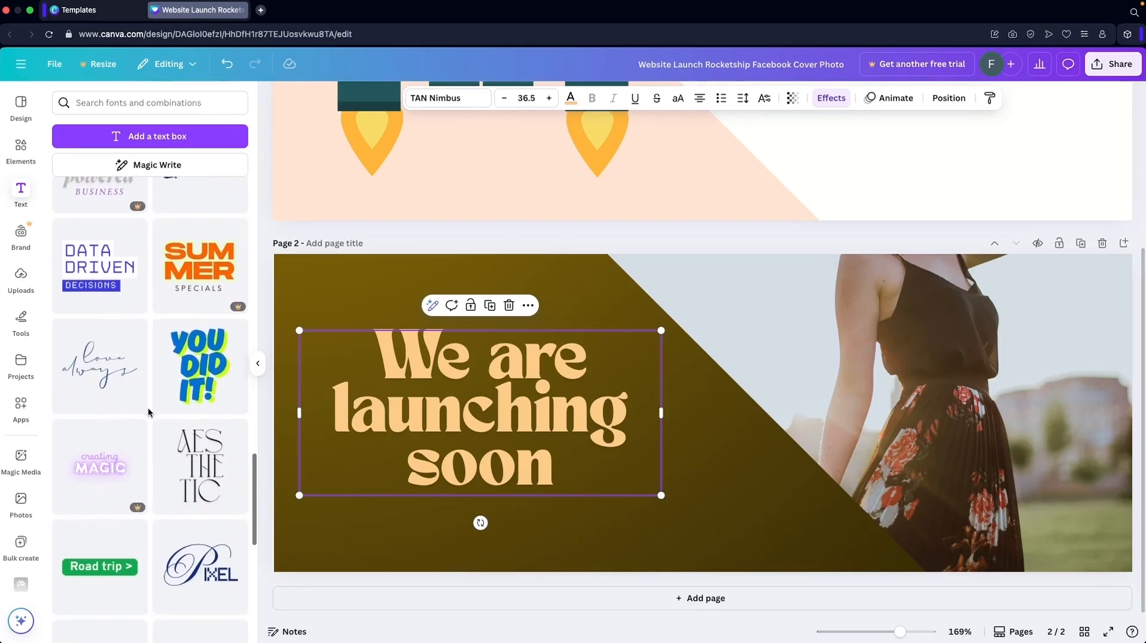
scroll(148, 412, "down", 2)
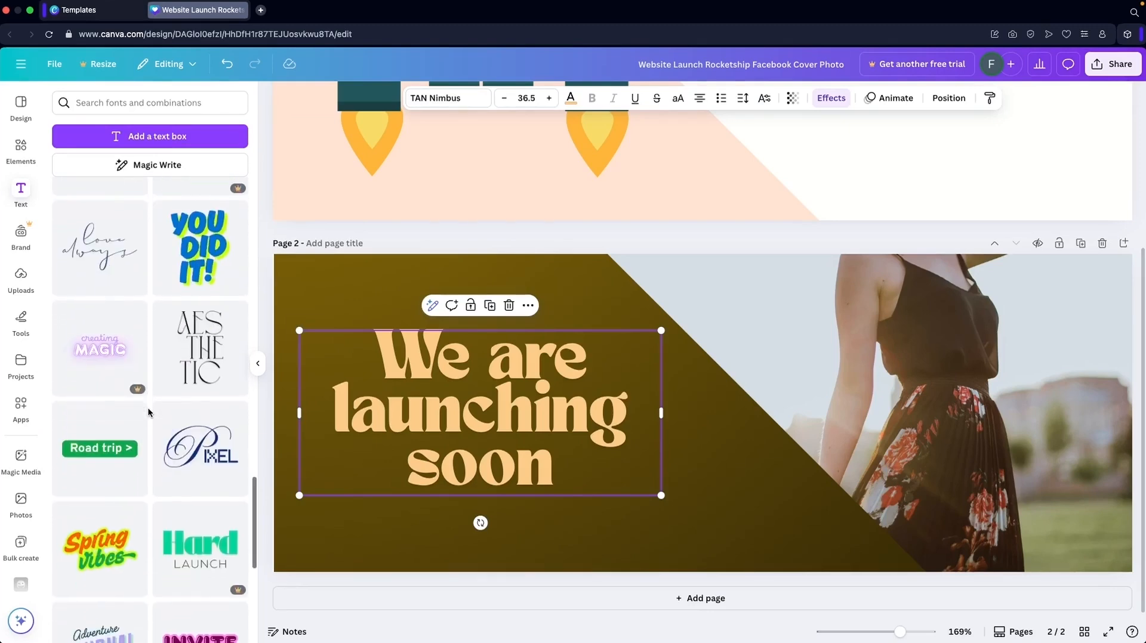
scroll(148, 412, "down", 8)
left_click(100, 394)
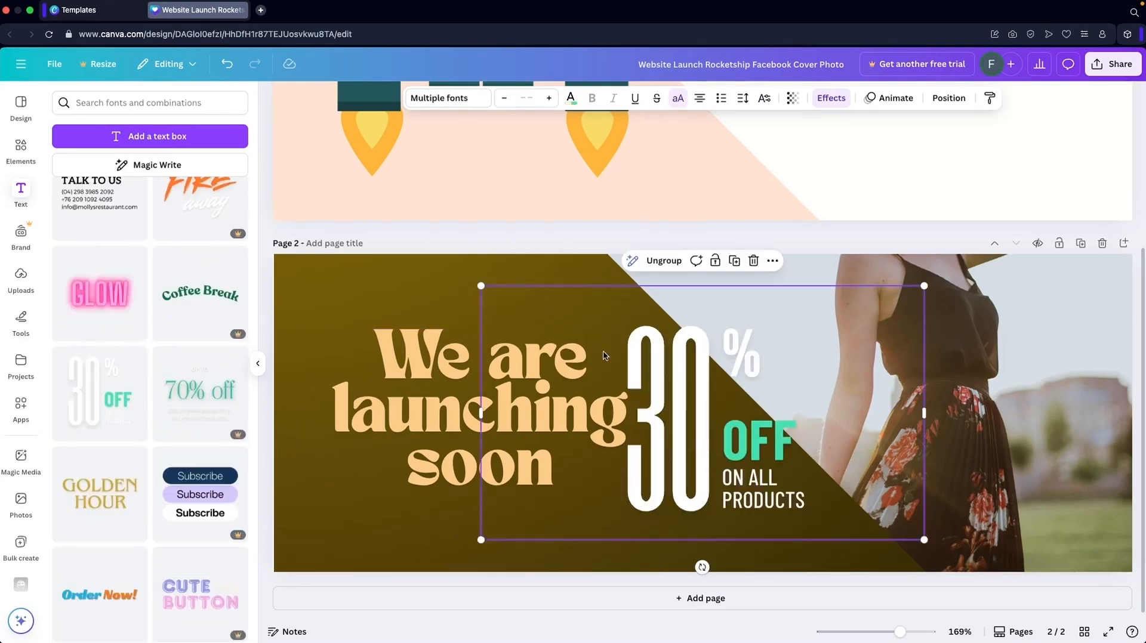
left_click_drag(482, 288, 661, 390)
left_click_drag(776, 462, 737, 312)
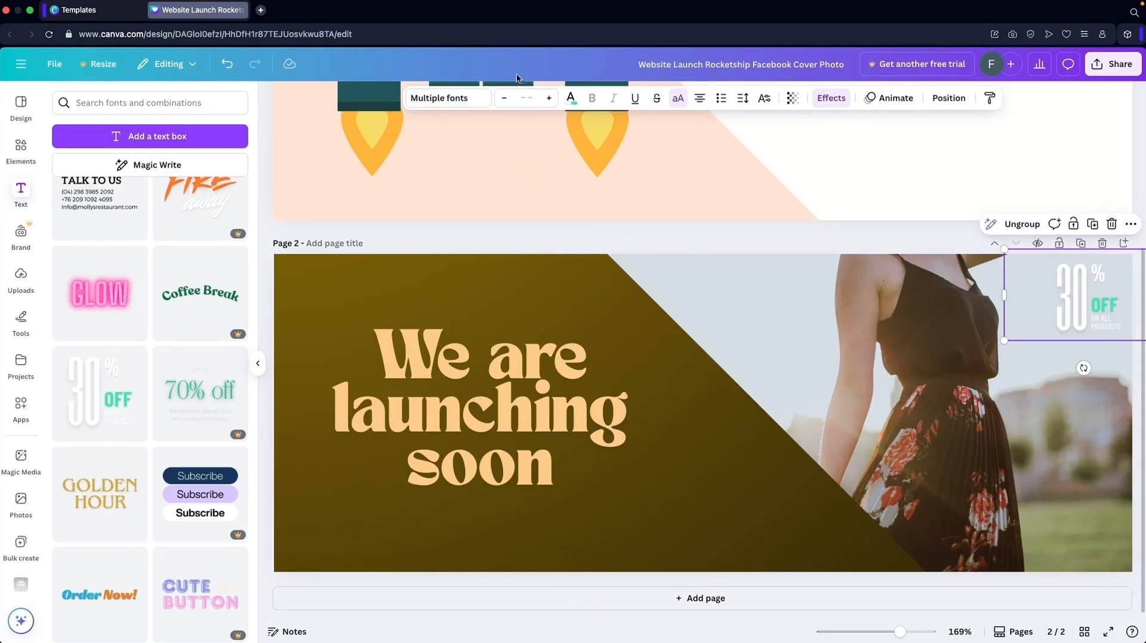
- Recolour the 30% off text with the photo's brown and its "ON ALL PRODUCTS" line black
left_click(570, 98)
left_click(233, 356)
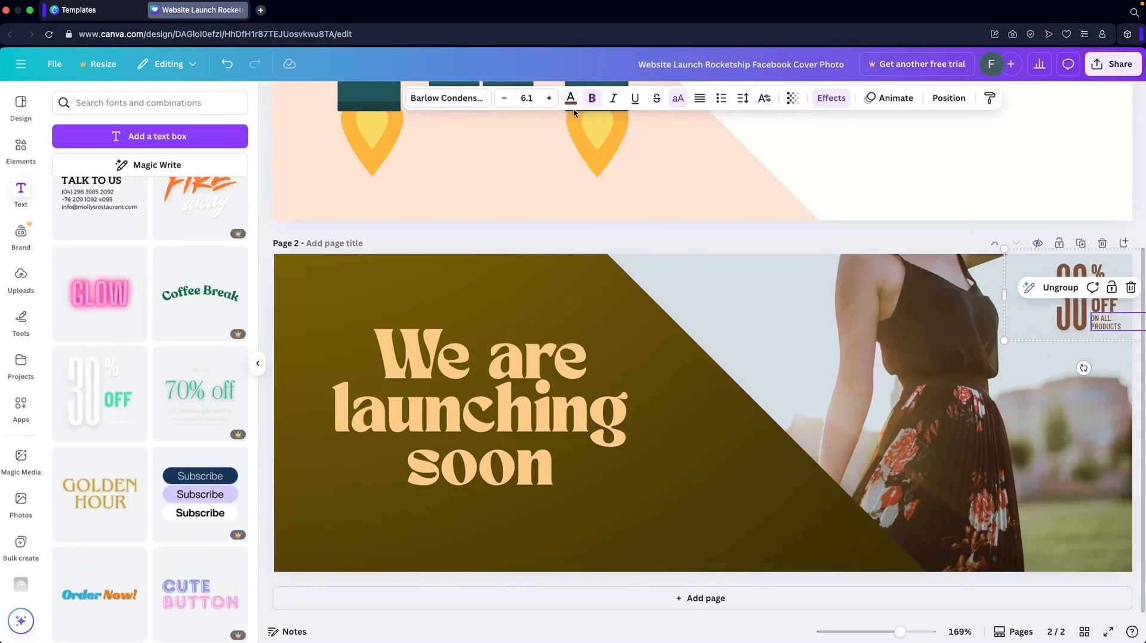
left_click(571, 99)
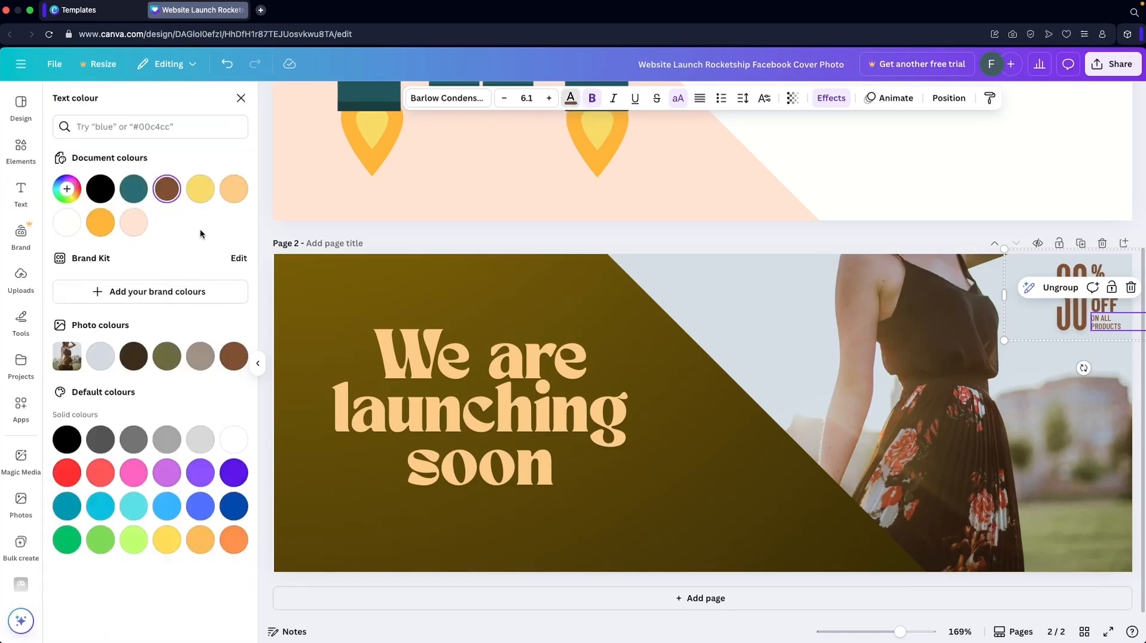
left_click(200, 189)
left_click(99, 189)
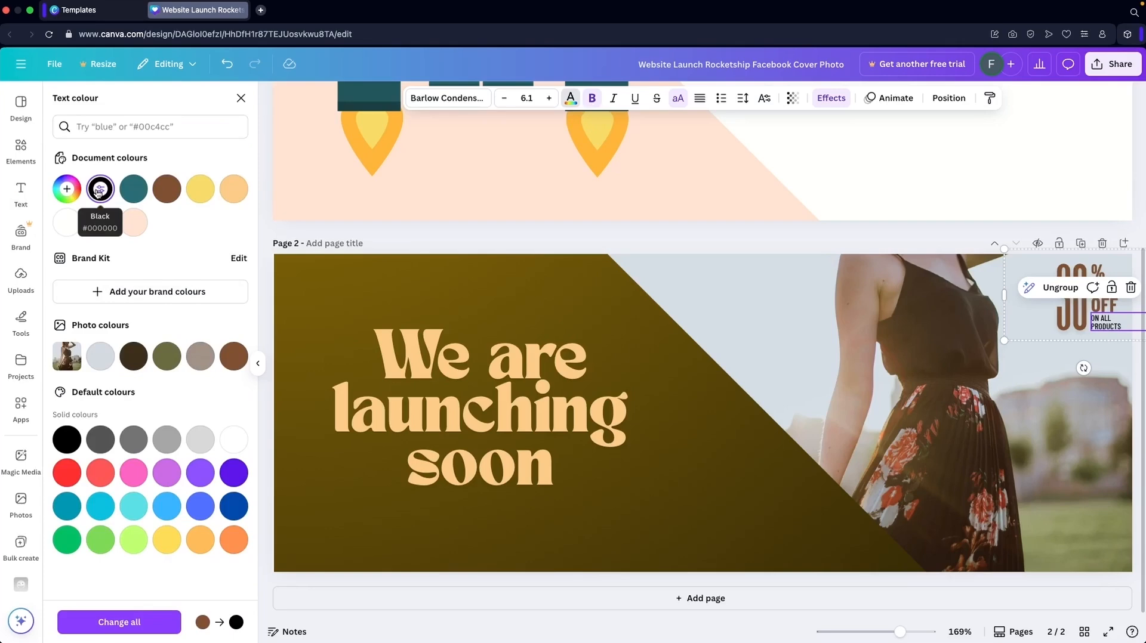
- Recolour the diagonal background shape with the same solid brown as the 30% off text
left_click(706, 435)
left_click(614, 98)
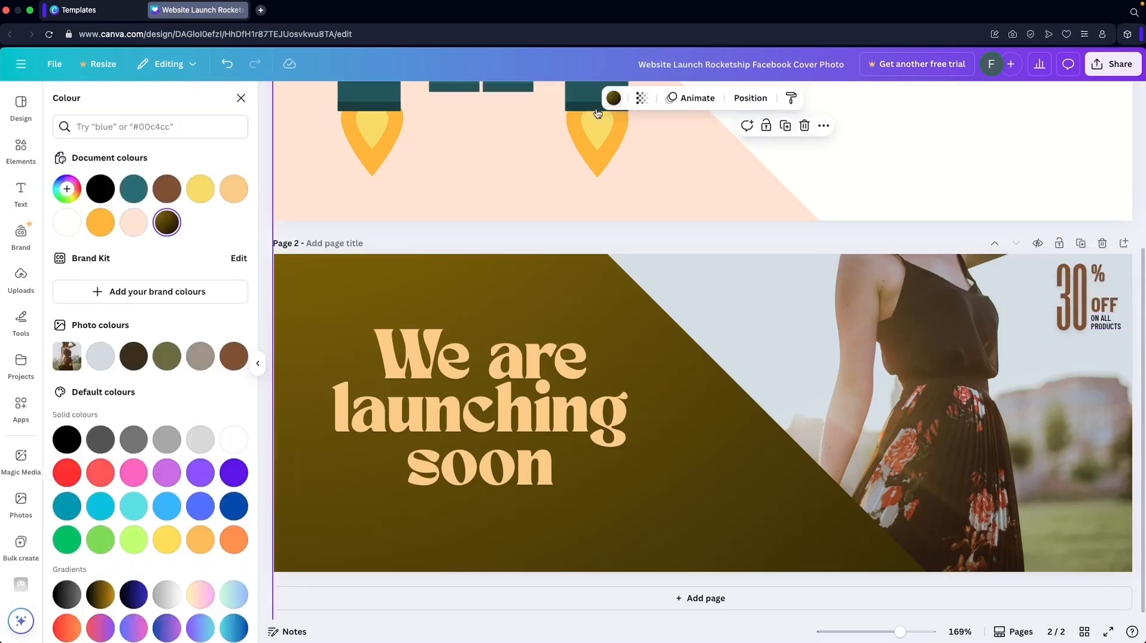
left_click(170, 194)
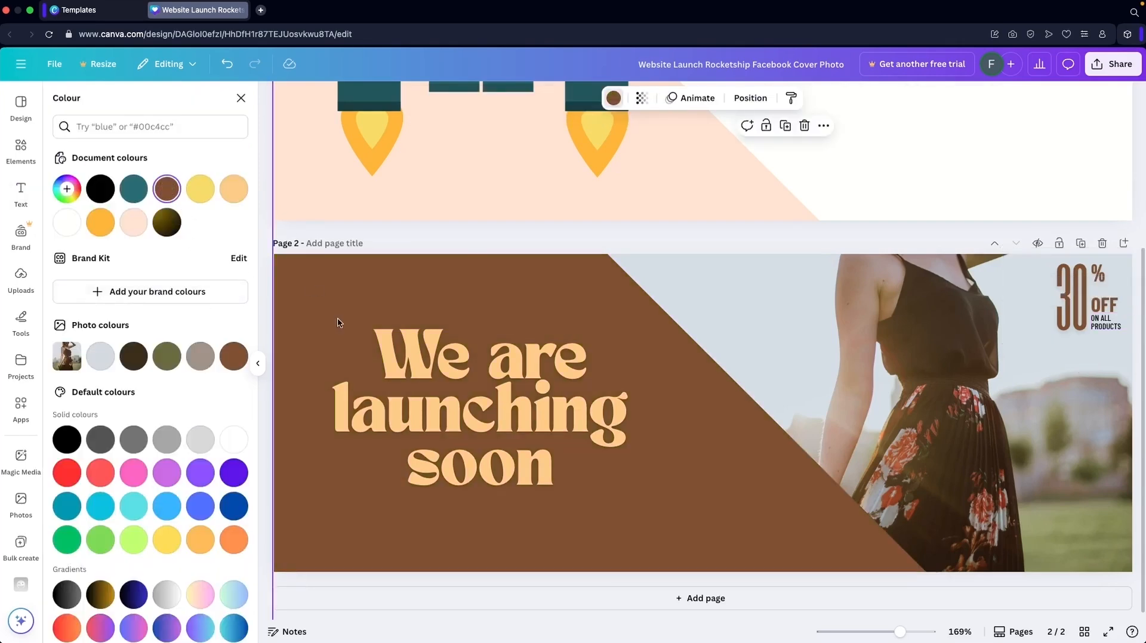
- Replace the "We are launching soon" heading with the "Wild SALE up to 50% off!" text combination, placed within the brown area
left_click(479, 388)
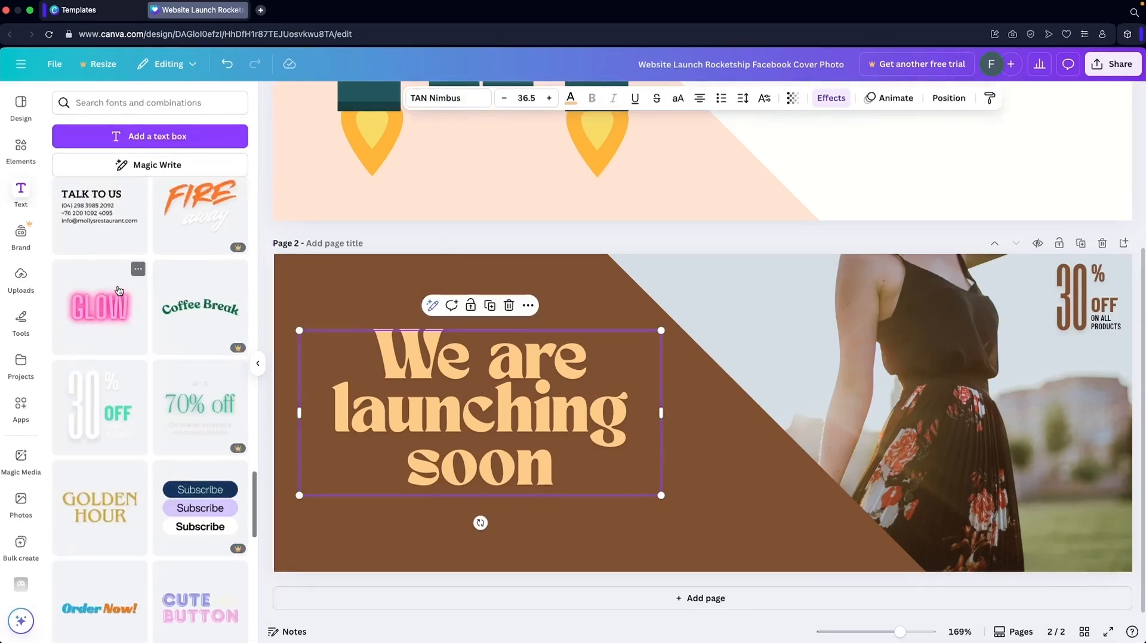
scroll(119, 291, "down", 1)
scroll(119, 290, "down", 3)
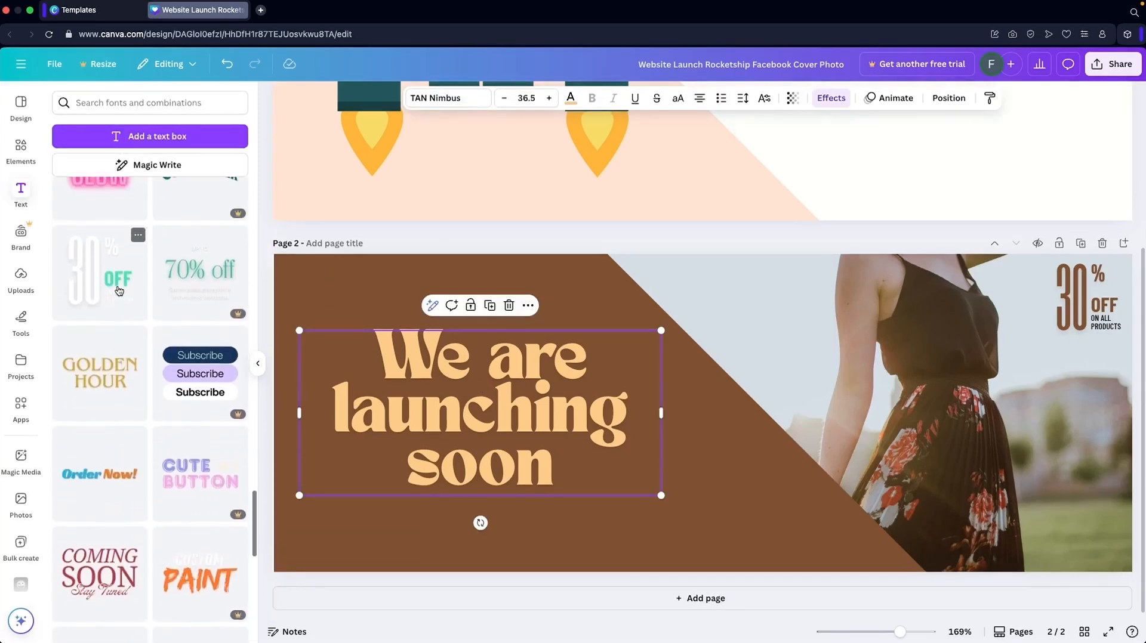
scroll(119, 291, "down", 8)
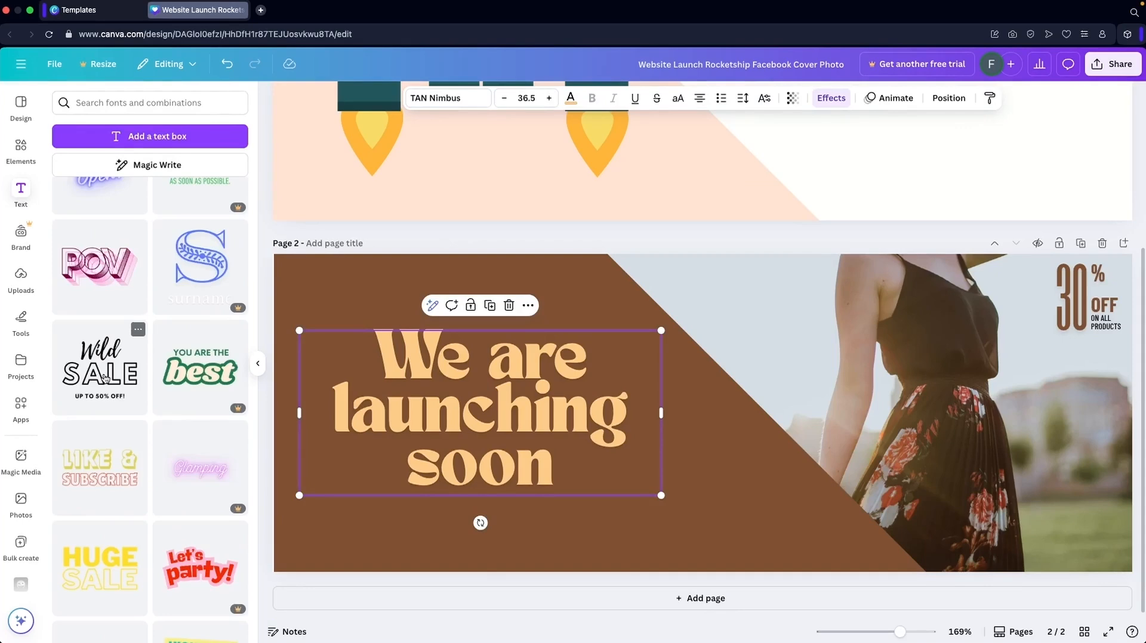
left_click(104, 377)
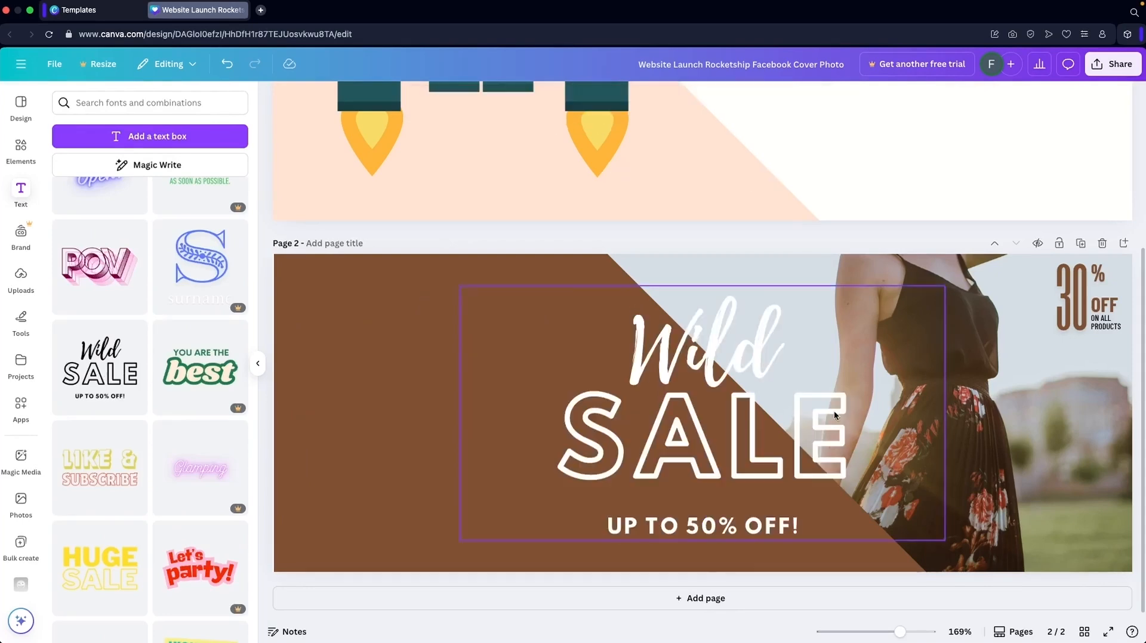
left_click_drag(835, 415, 489, 395)
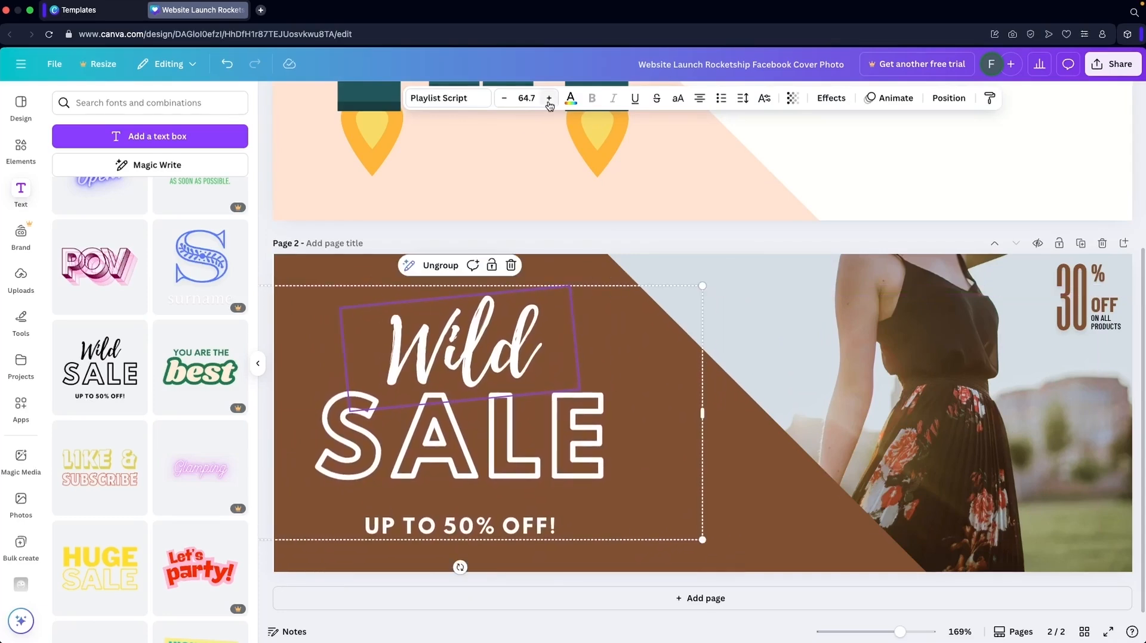
- Try black on the word "Wild" and undo the colour change
left_click(571, 99)
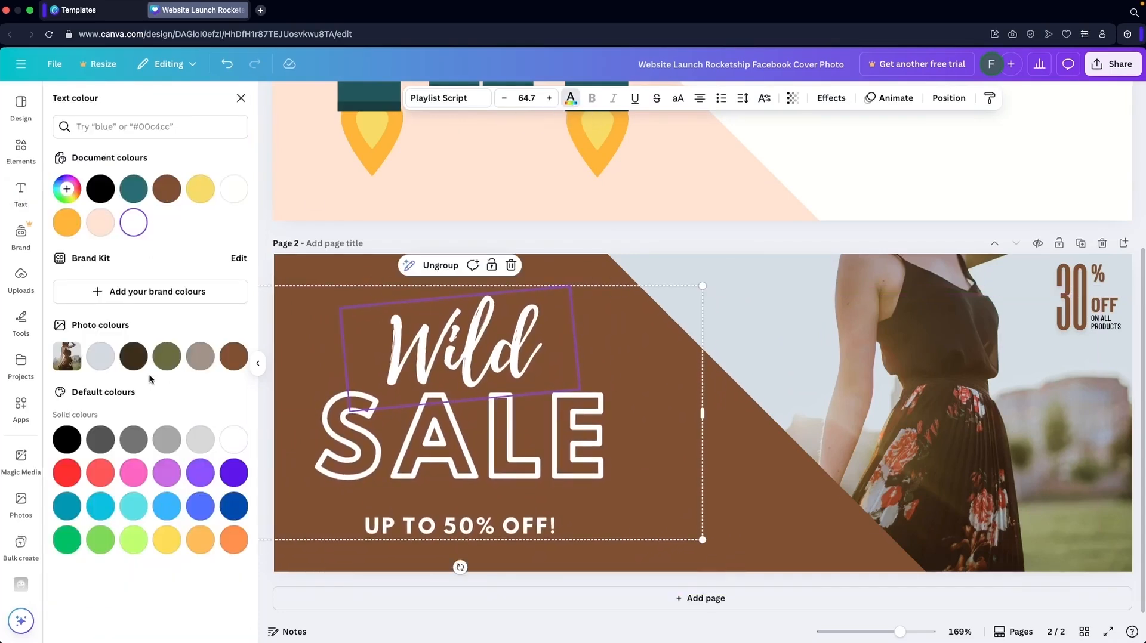
left_click(68, 439)
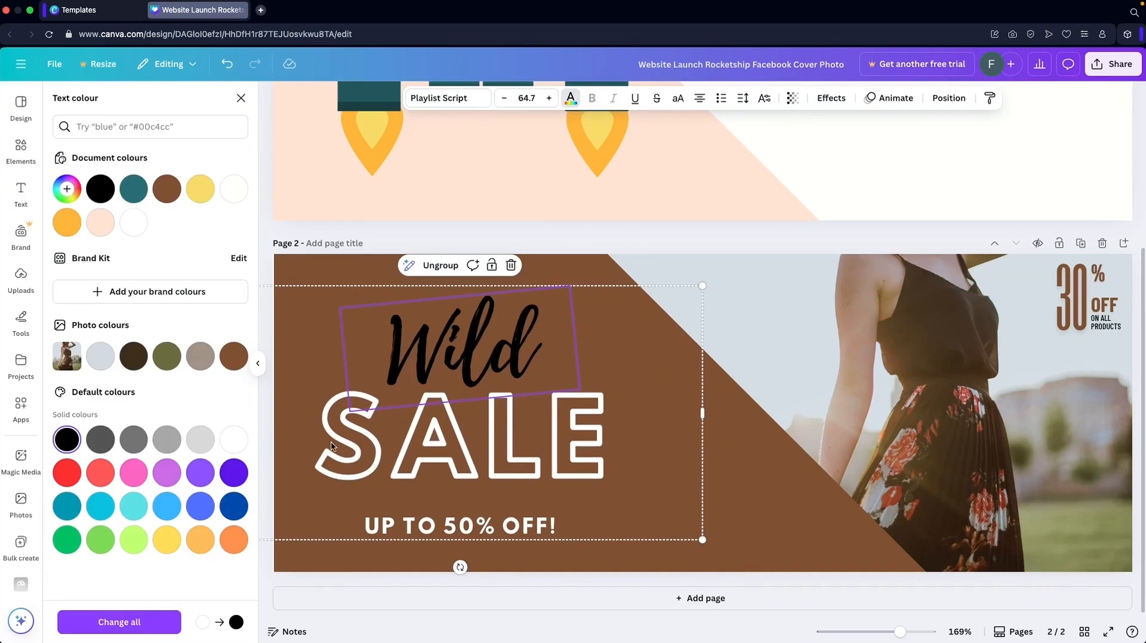
key("ctrl+z")
- Try the Neon effect on the "UP TO 50% OFF!" line and undo it
left_click(831, 99)
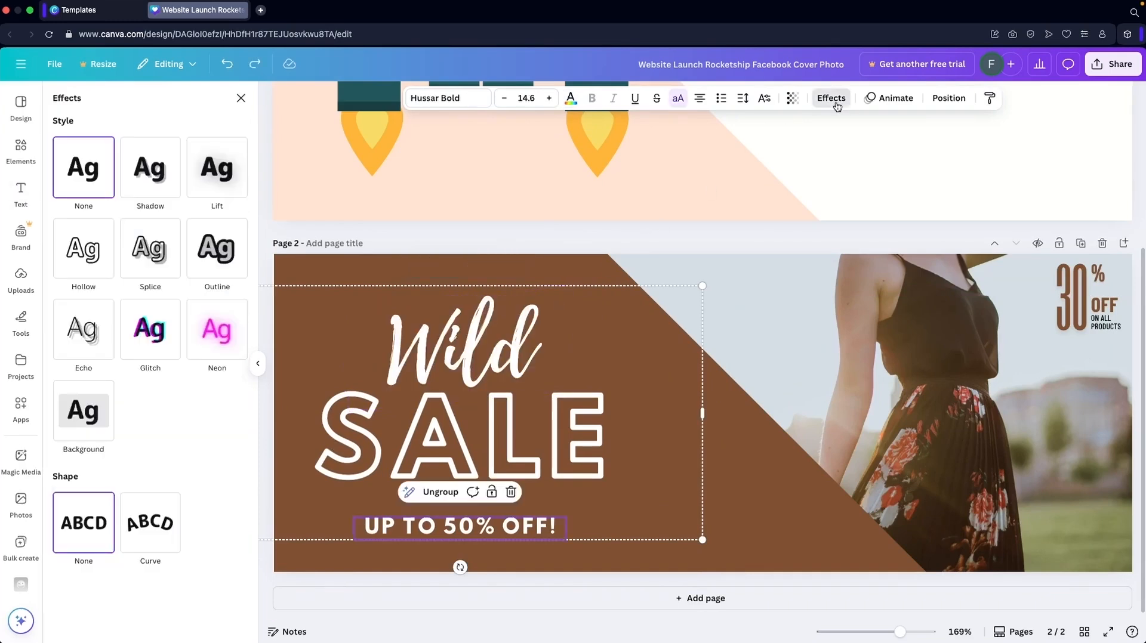
left_click(228, 341)
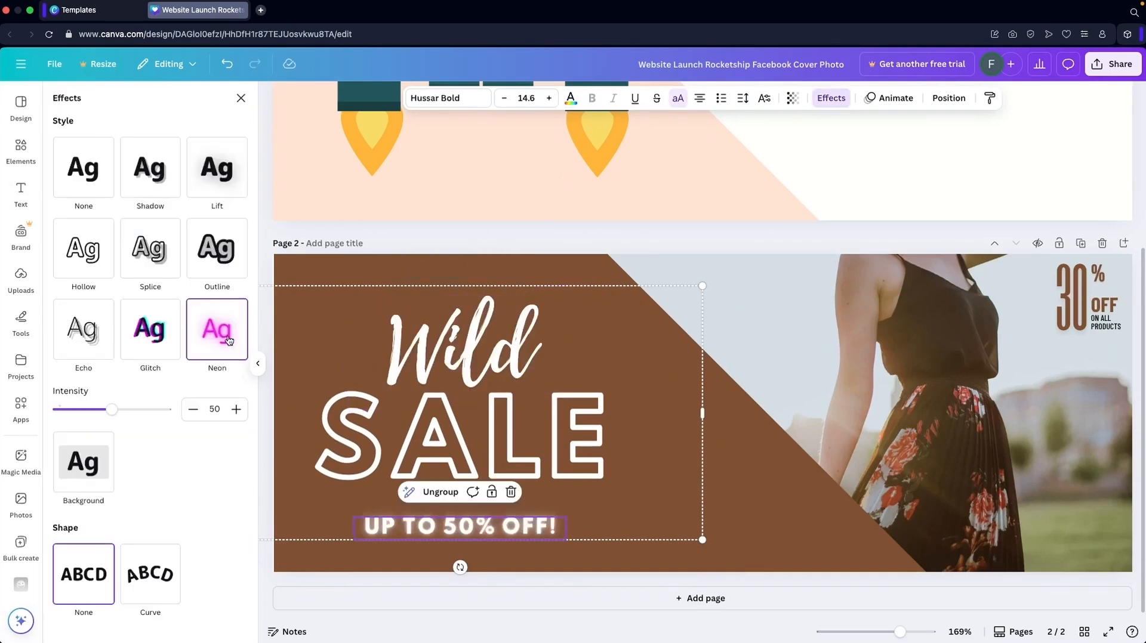
key("ctrl+z")
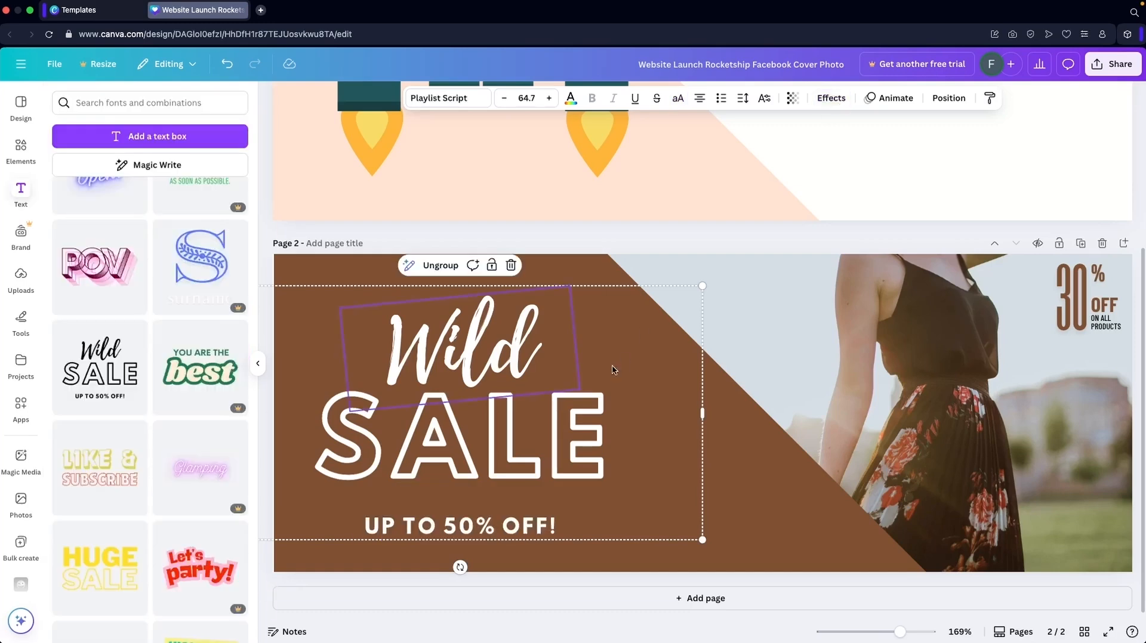
- Apply the Neon text effect to the word "Wild" in the sale heading
left_click(830, 99)
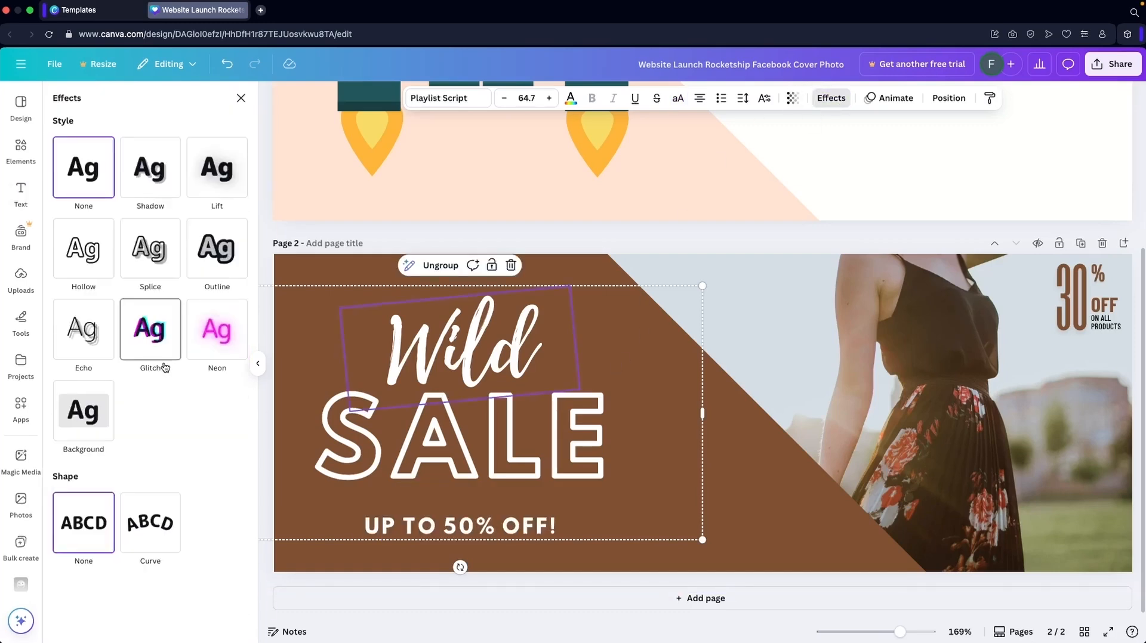
left_click(207, 345)
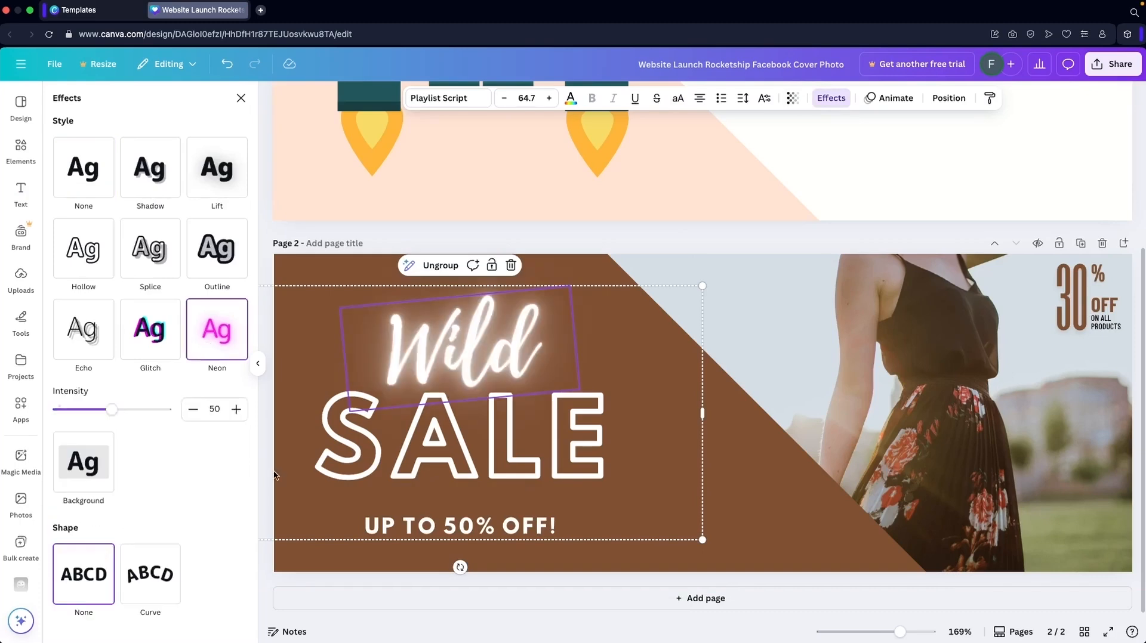
- Apply the Neon text effect to "SALE" and to the "UP TO 50% OFF!" line
key("Tab")
left_click(217, 358)
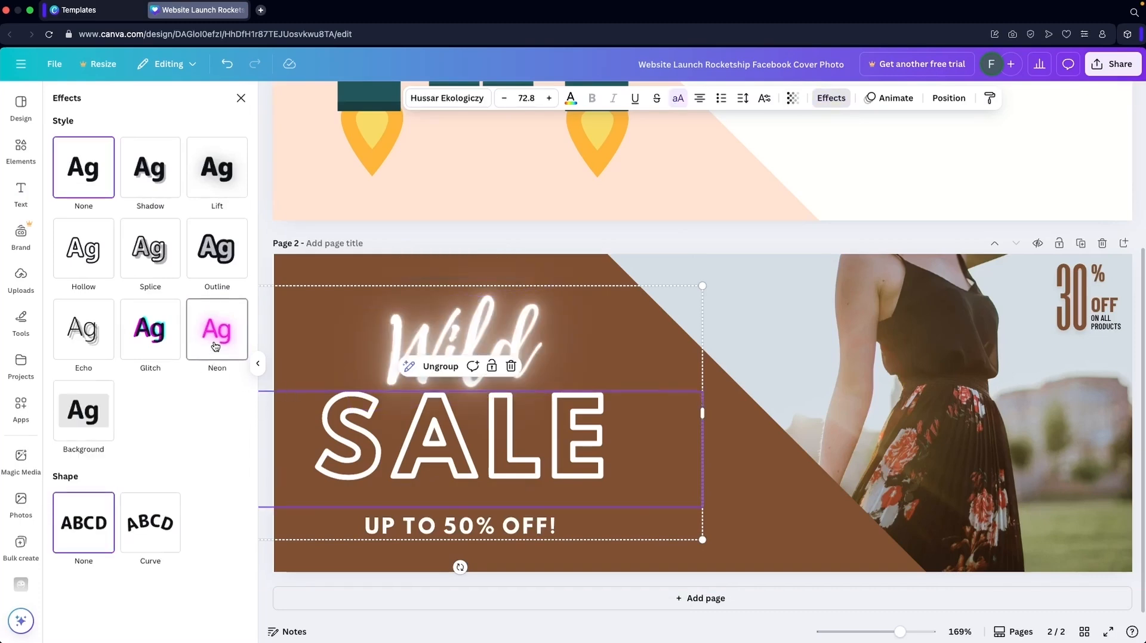
left_click(408, 528)
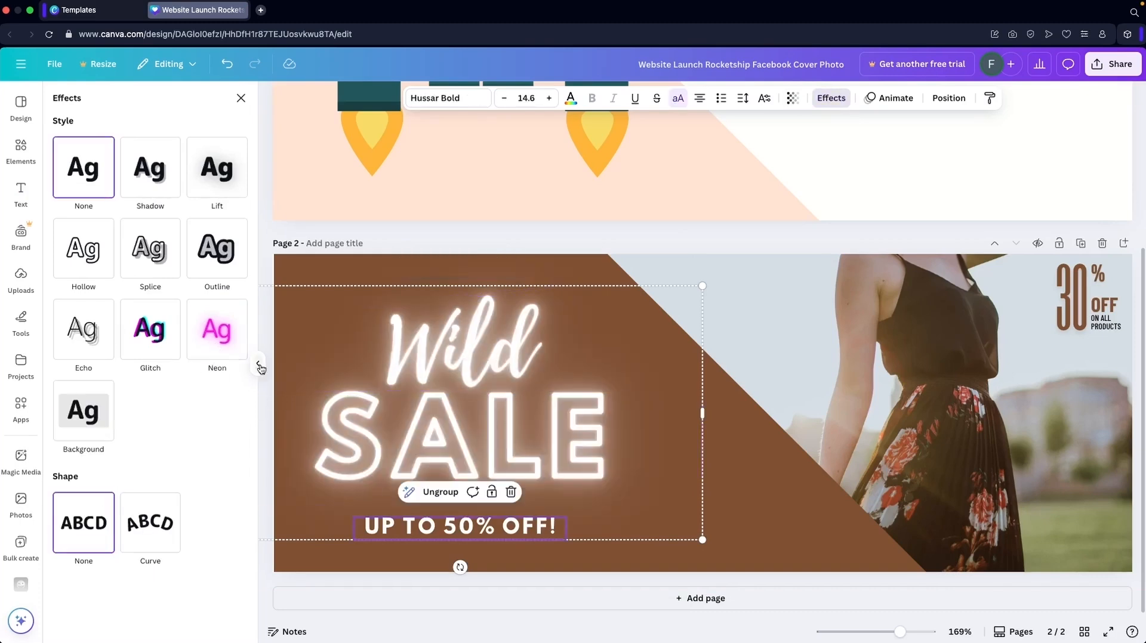
left_click(217, 329)
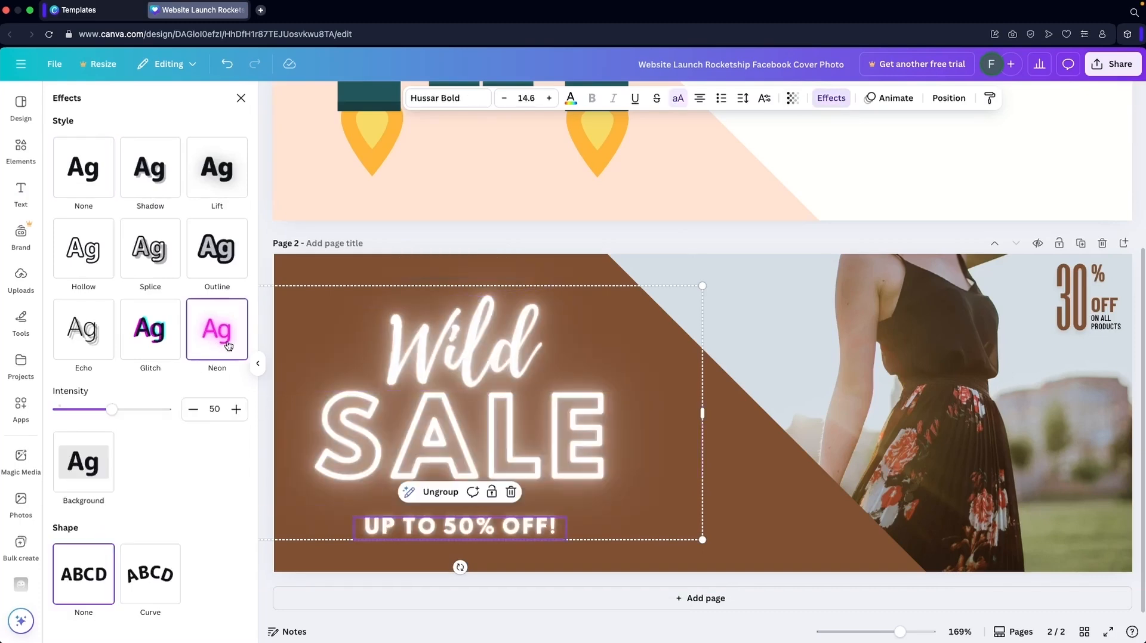
- Lower the Neon intensity to 15 on "Wild" and to 17 on "SALE"
left_click(370, 413)
left_click_drag(116, 414, 76, 409)
left_click(410, 474)
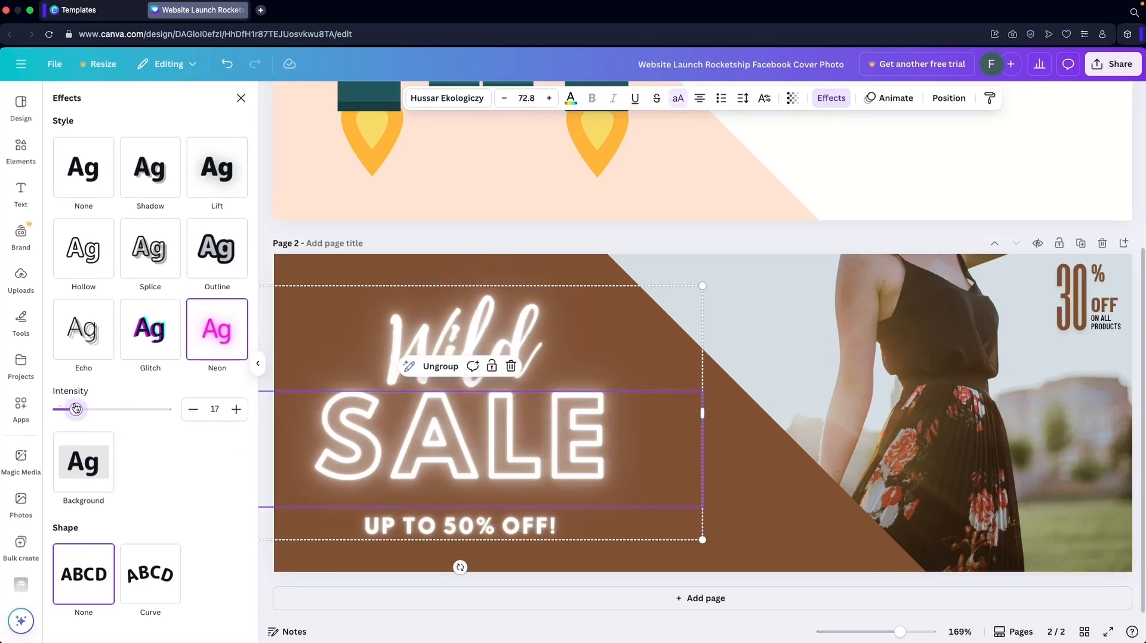
- Delete the "UP TO 50% OFF!" wording and rewrite the heading as "we are launching" above "SOON"
left_click(437, 539)
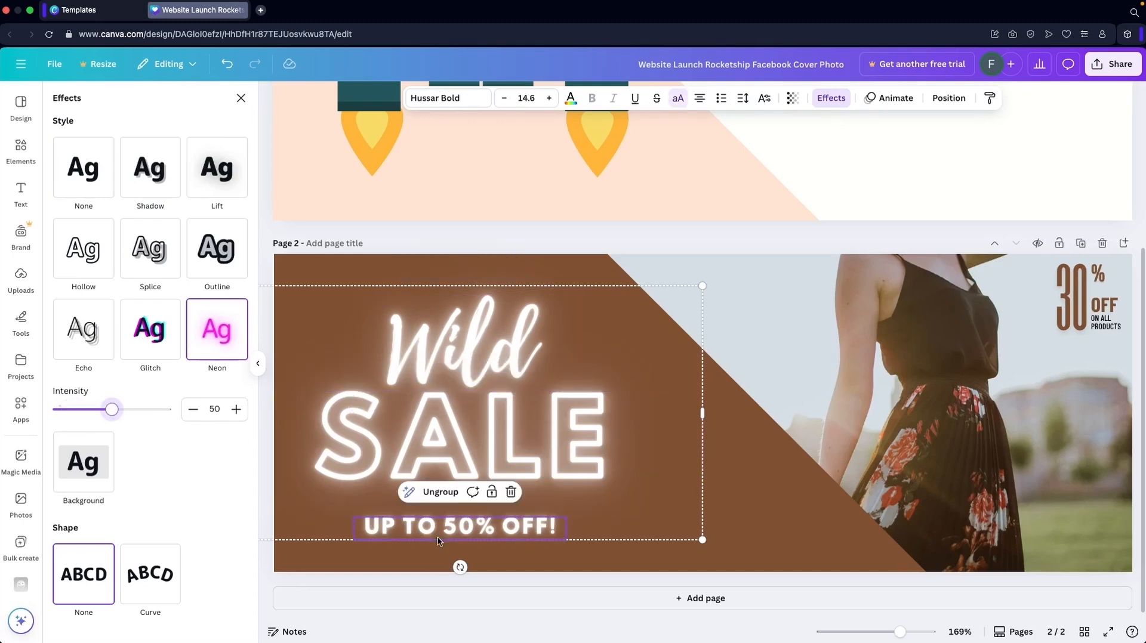
double_click(431, 537)
key("BackSpace")
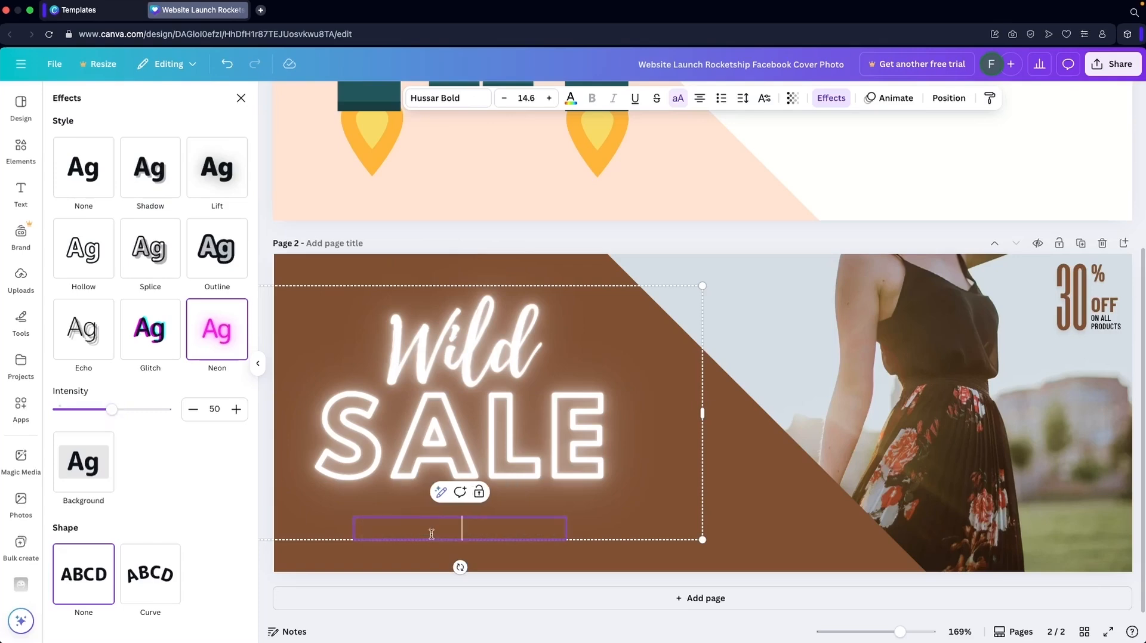
double_click(454, 313)
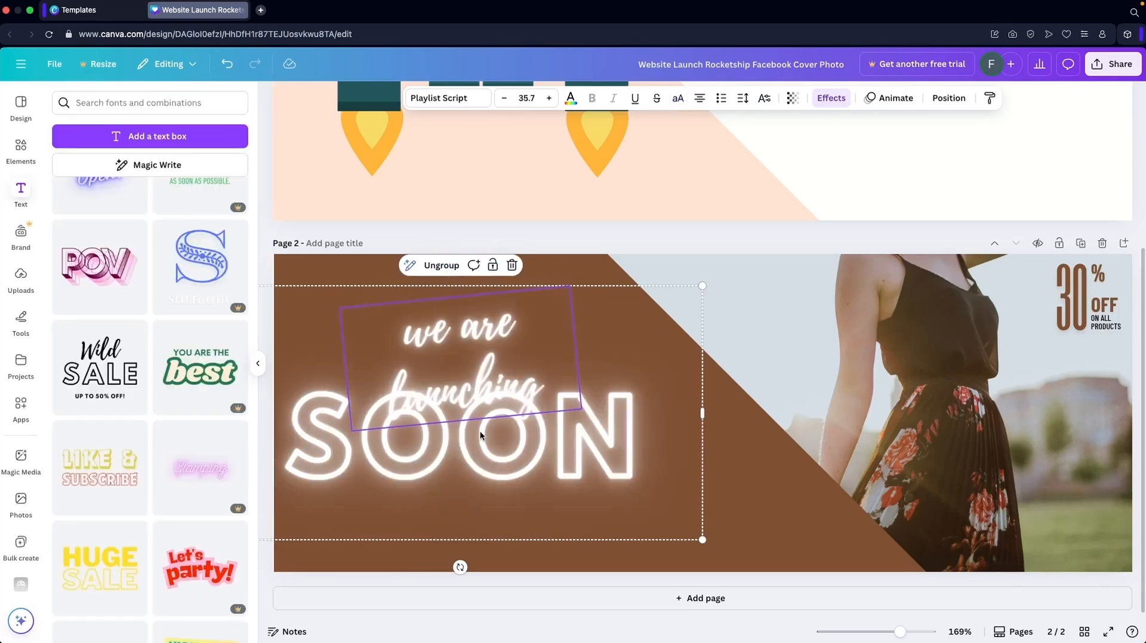
- Reduce the font size of "SOON" to 60.8
left_click(462, 454)
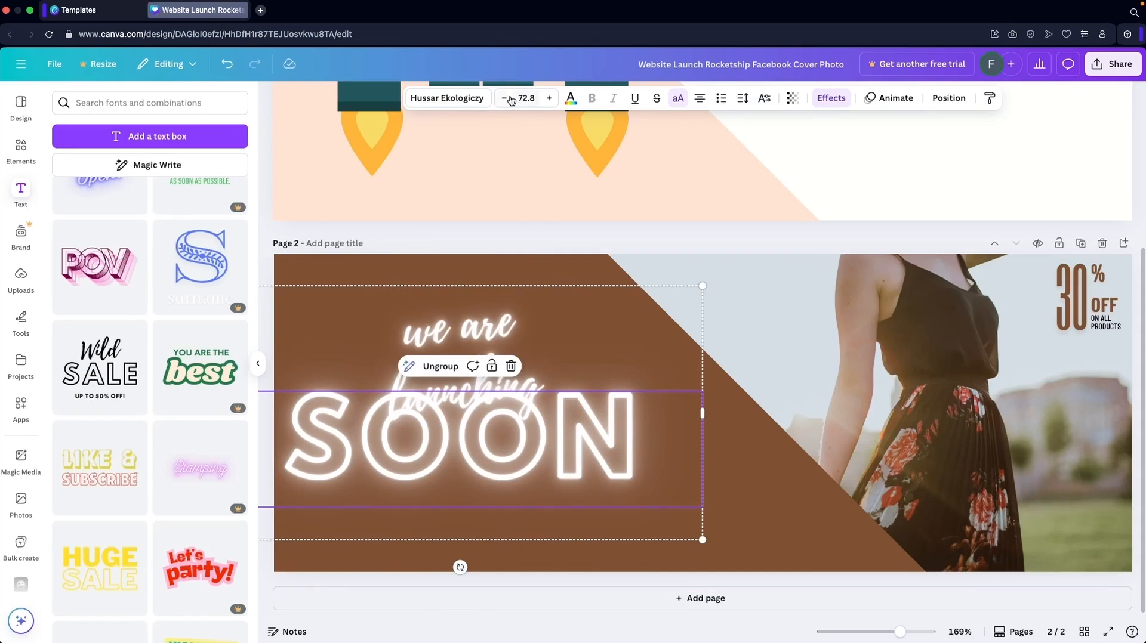
left_click(506, 98)
left_click(506, 99)
left_click(506, 99)
left_click(506, 98)
left_click(506, 98)
left_click(506, 99)
left_click(506, 99)
- Increase the font size of "we are launching" to 43.7
left_click(560, 354)
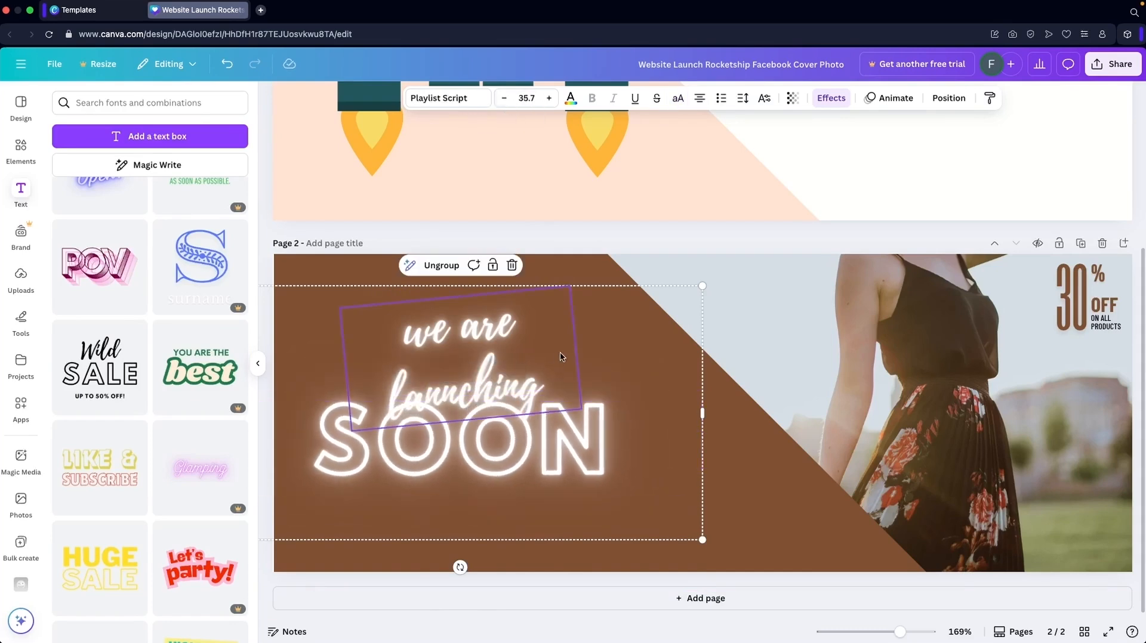
left_click(549, 99)
left_click(548, 99)
left_click(548, 99)
left_click(548, 101)
left_click(548, 100)
left_click(548, 101)
left_click(548, 100)
left_click(548, 101)
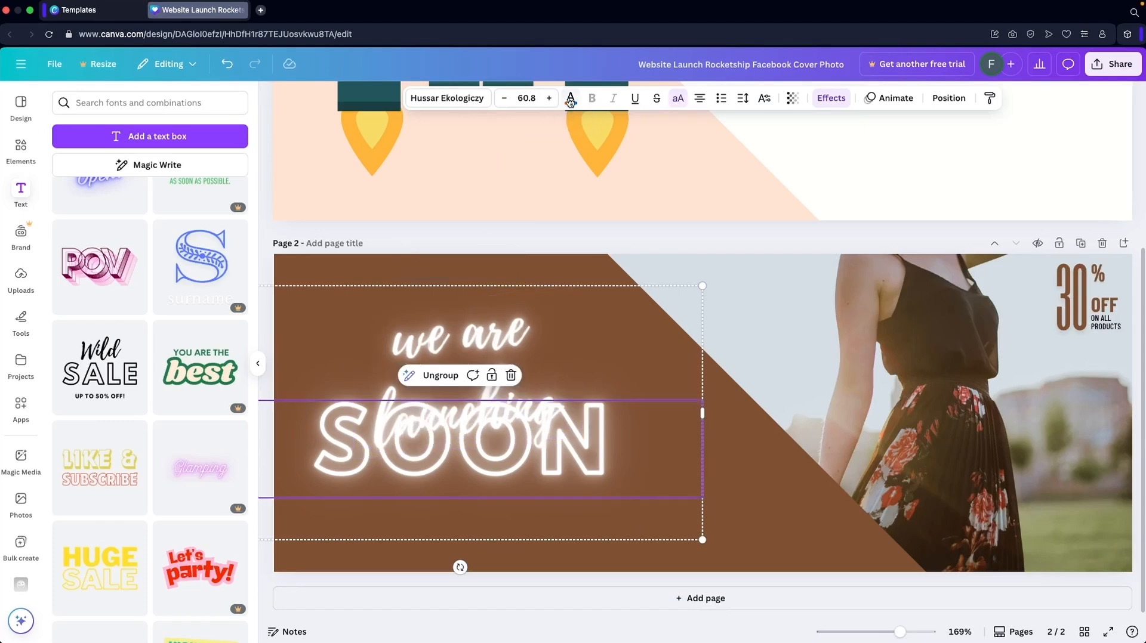
- Colour "SOON" orange-yellow and replace its Neon effect with Lift at intensity 50
left_click(571, 100)
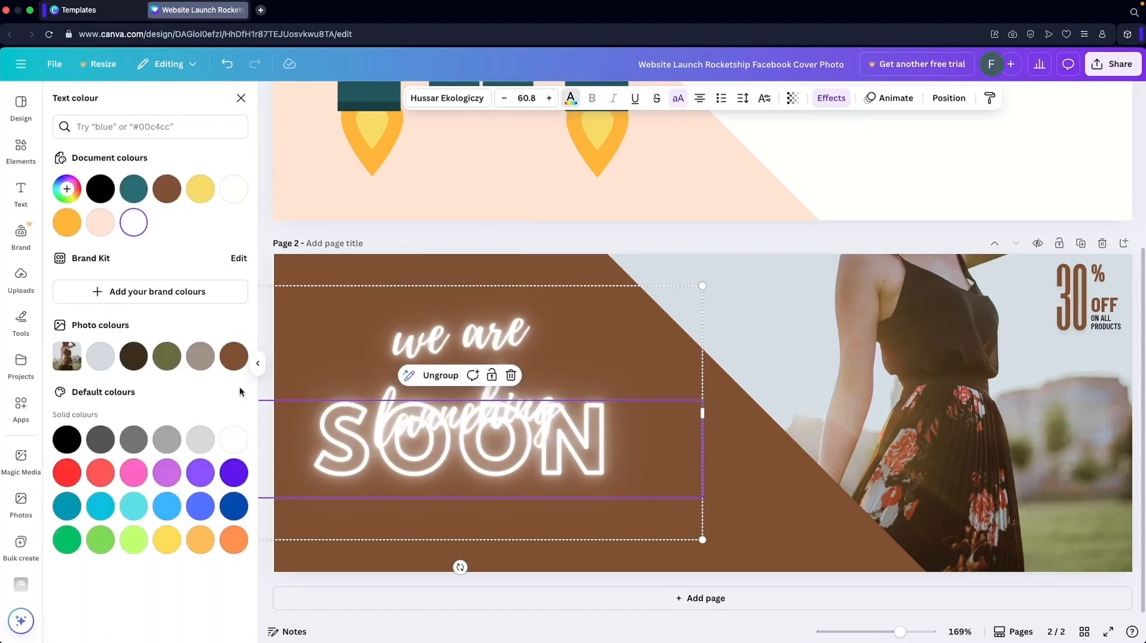
left_click(199, 189)
left_click(827, 99)
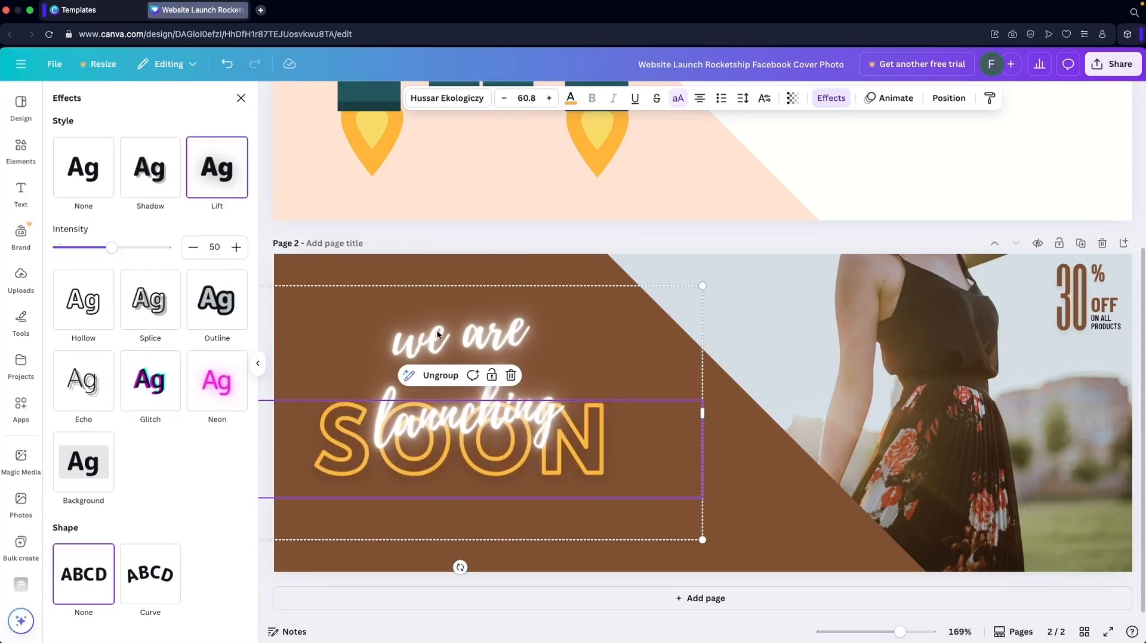
- Apply the Lift effect to "we are launching" and tighten its line spacing to 1.05
left_click(438, 334)
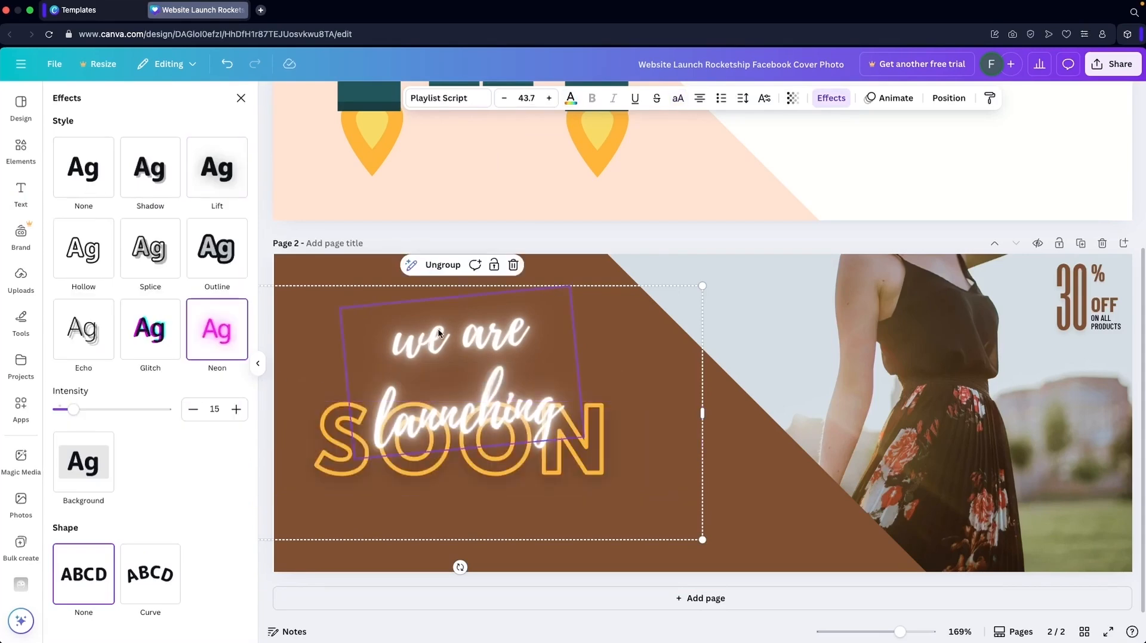
left_click(220, 187)
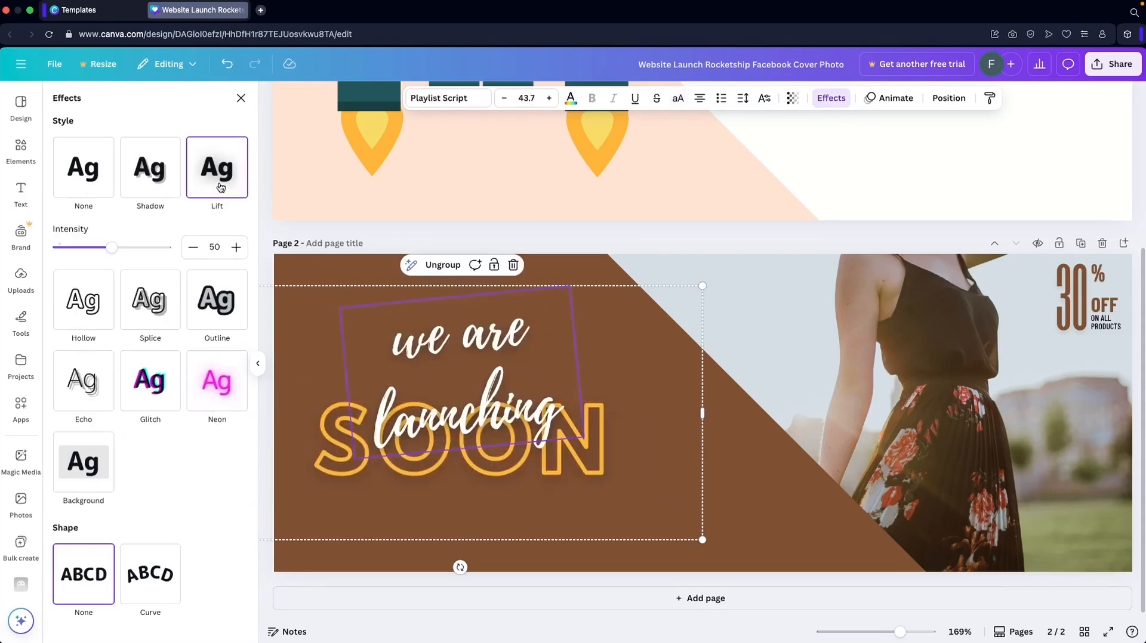
left_click(744, 99)
left_click_drag(722, 188, 706, 189)
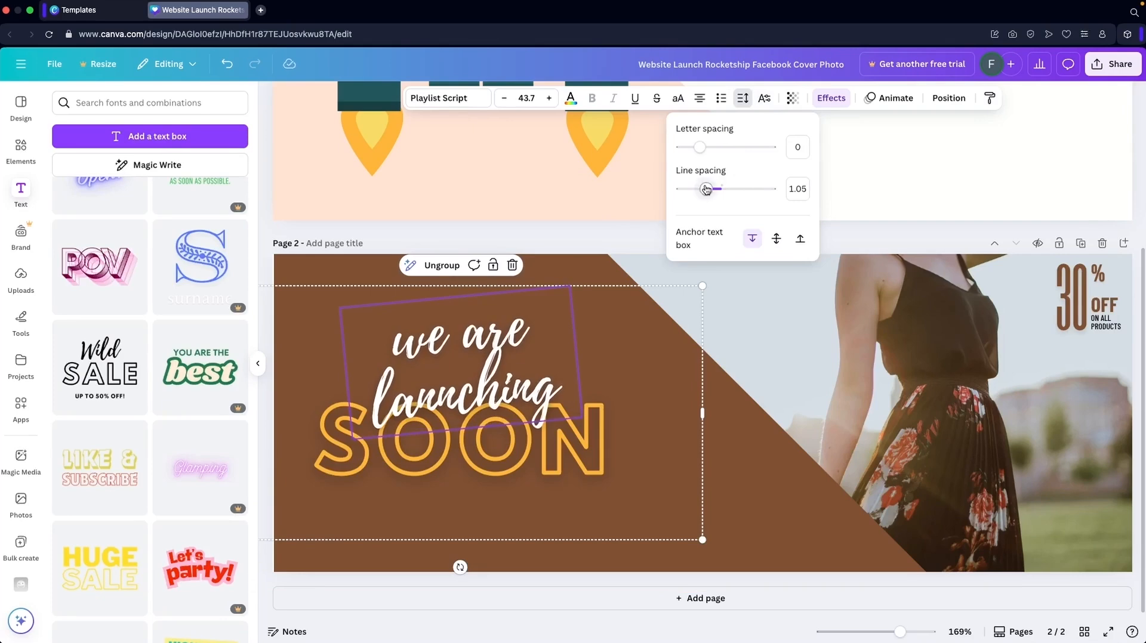
- Enlarge the whole "we are launching SOON" heading group and reposition it in the middle of the brown area
left_click(524, 442)
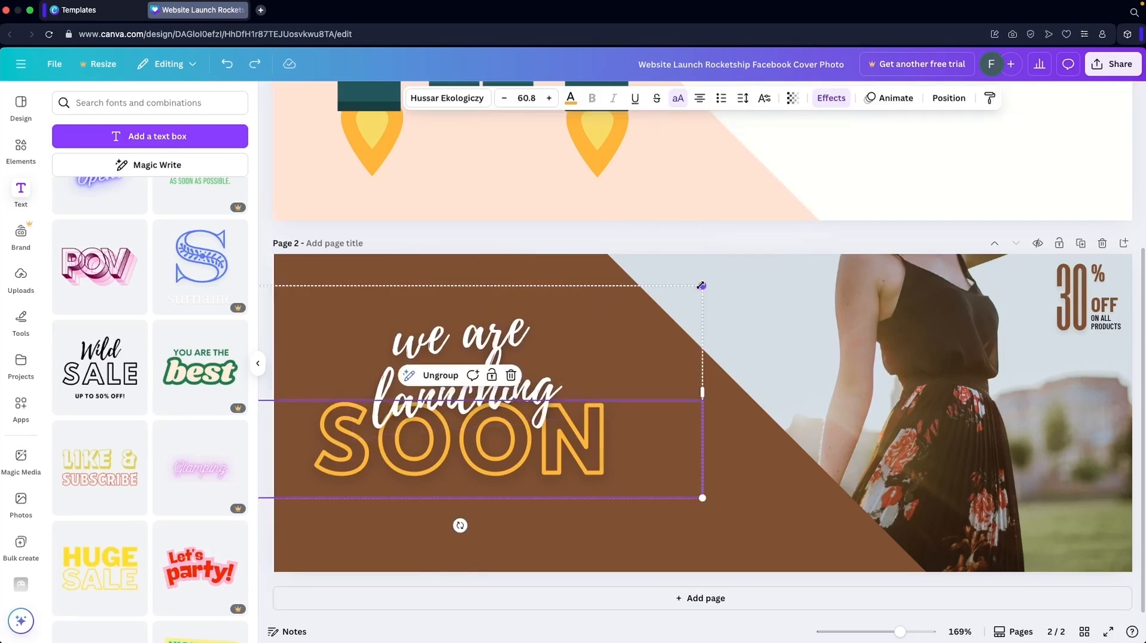
left_click_drag(702, 286, 781, 237)
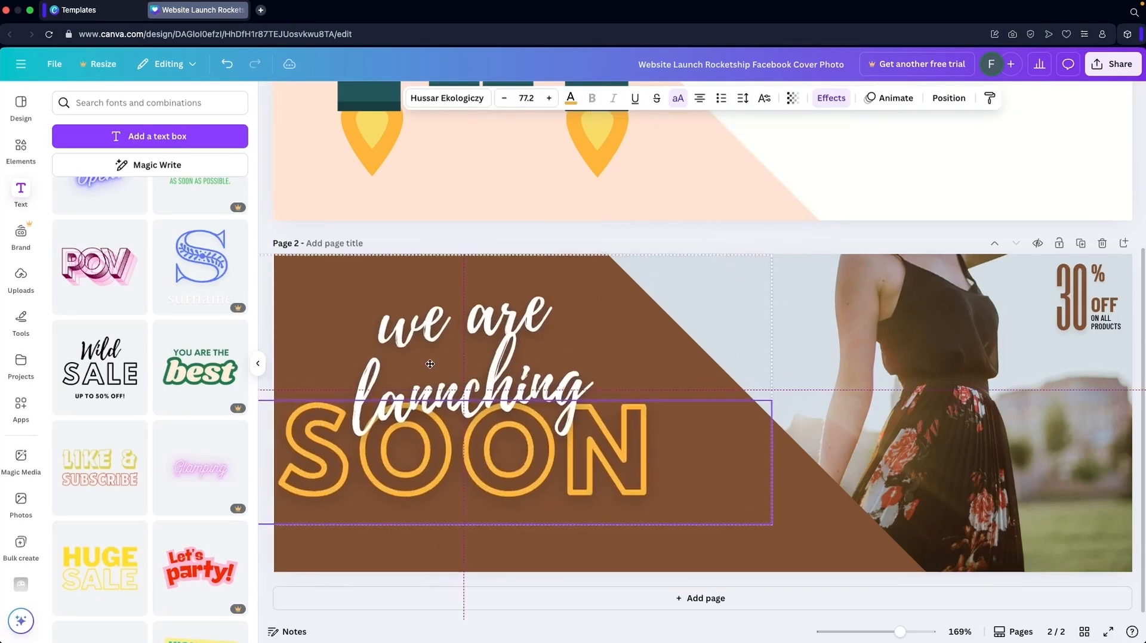
left_click_drag(430, 364, 477, 367)
- Give the brown triangle a brown-to-pink gradient fill with the circular style
left_click(302, 290)
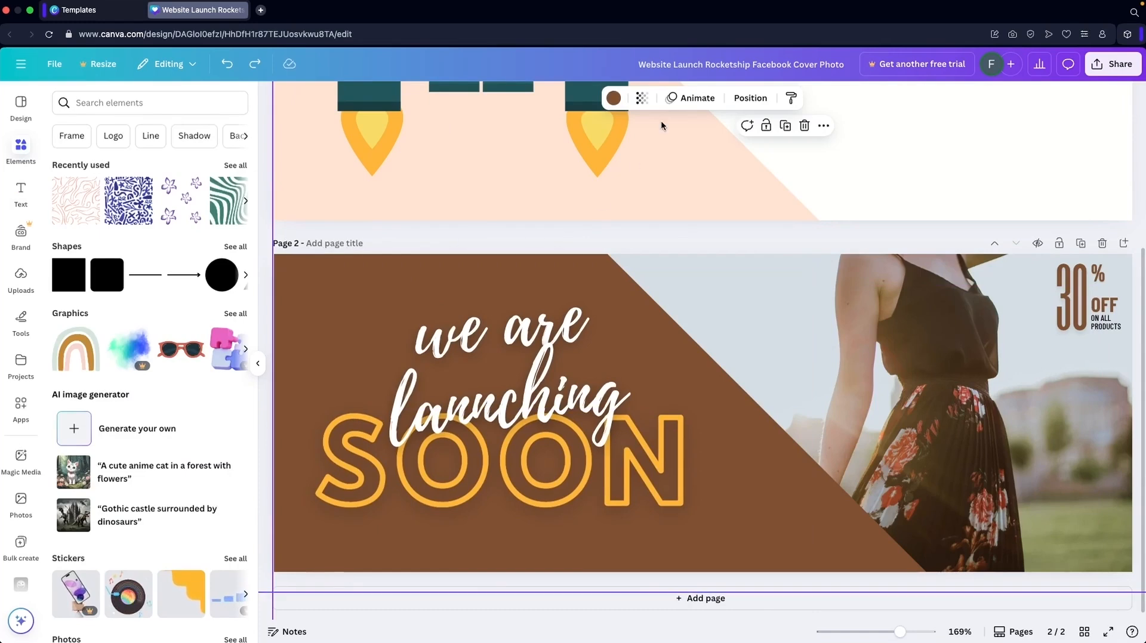
left_click(740, 106)
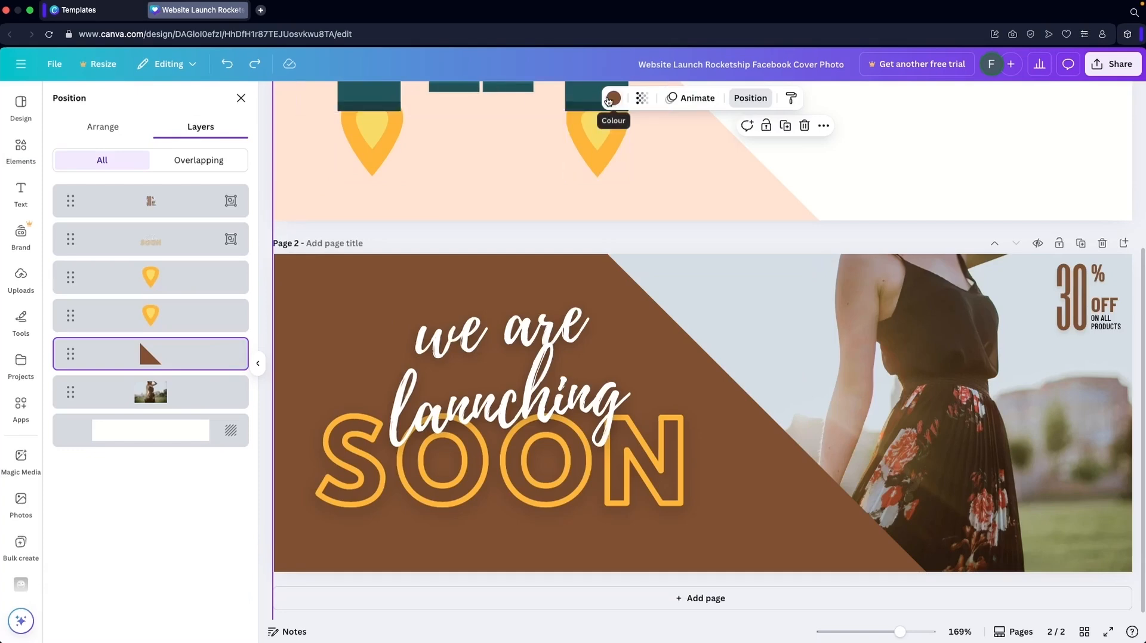
left_click(613, 98)
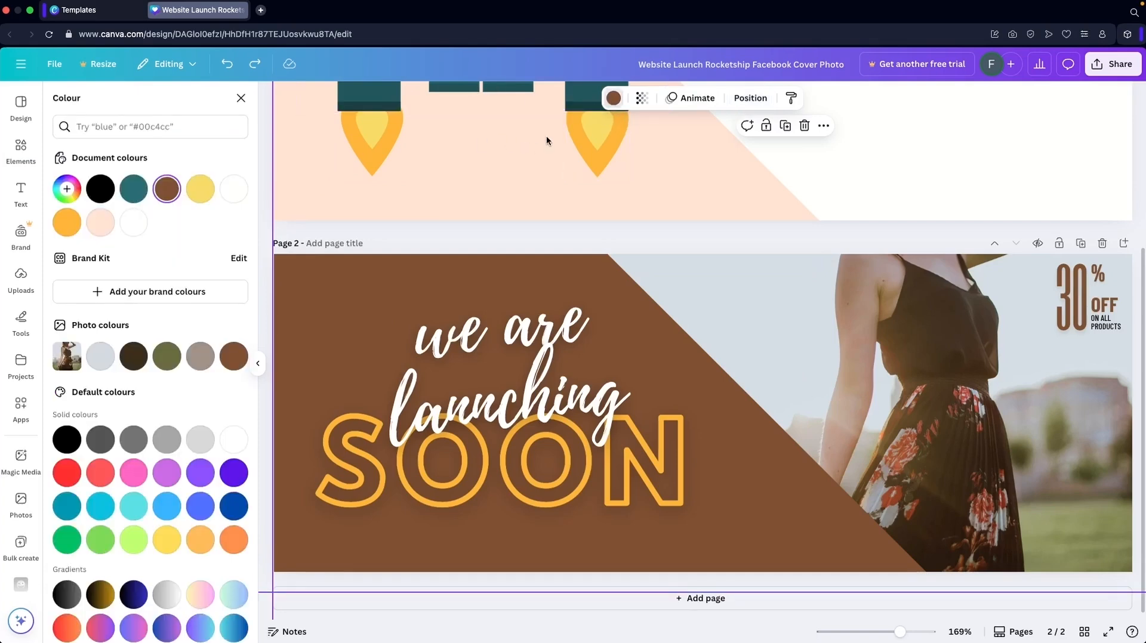
left_click(66, 190)
left_click(177, 230)
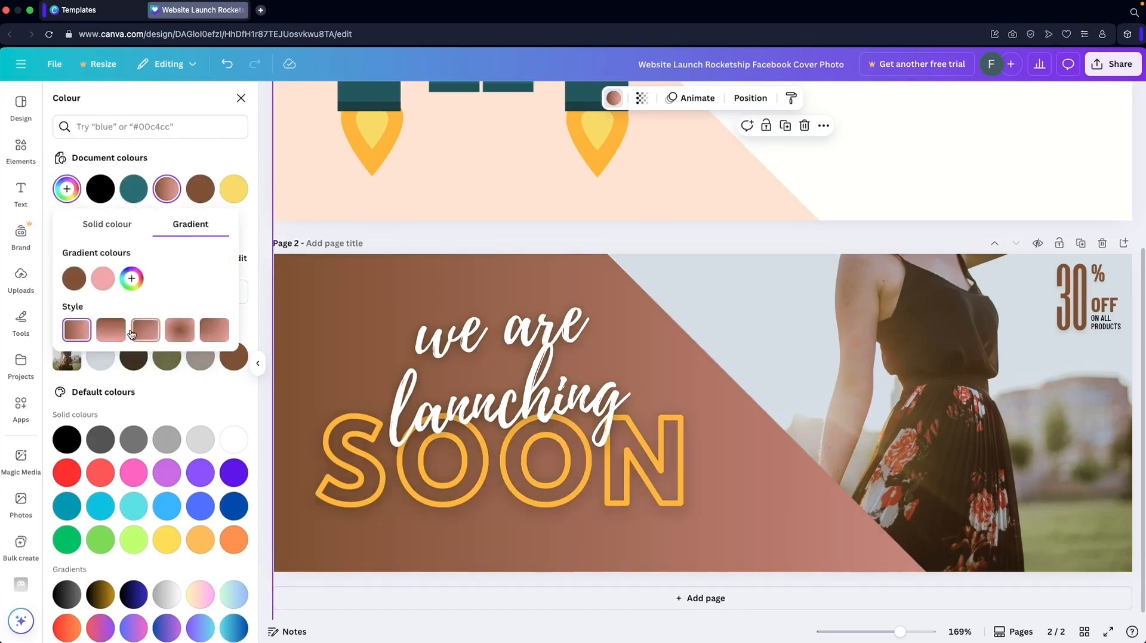
left_click(180, 330)
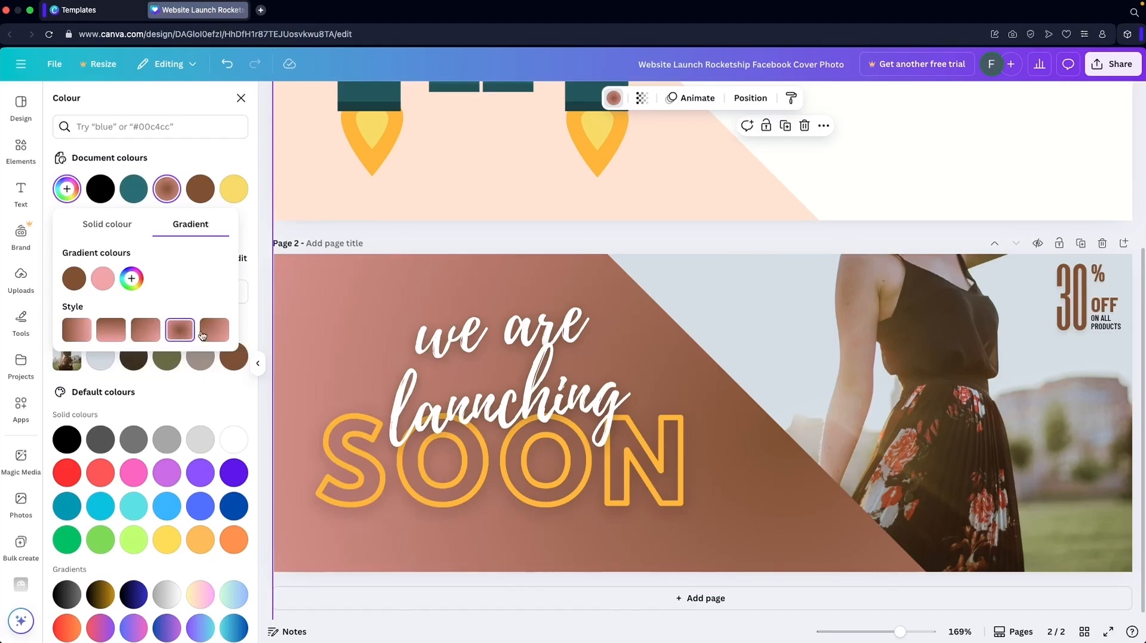
- Change the triangle's gradient colours to #291000 and #665901 and switch it to the diagonal linear style
left_click(103, 279)
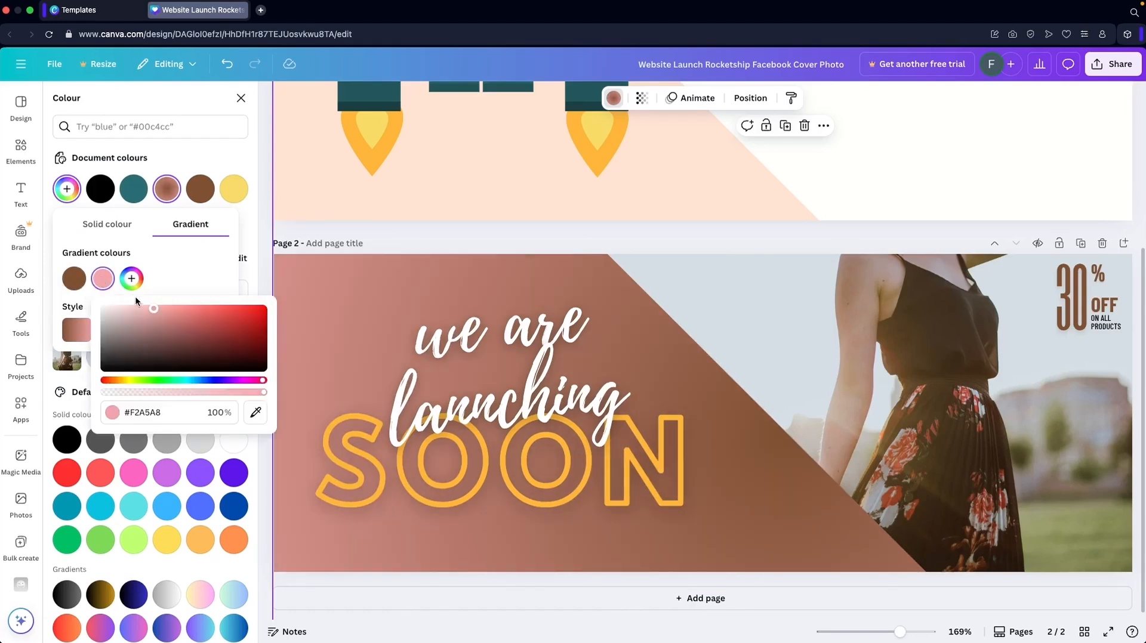
left_click_drag(136, 316, 146, 309)
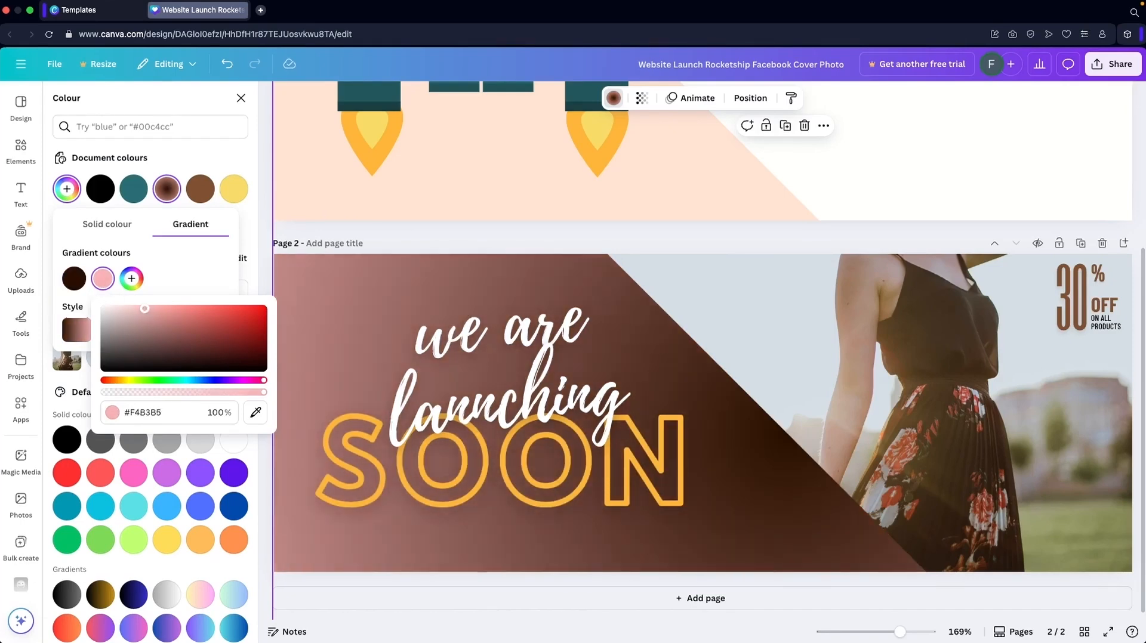
left_click_drag(144, 309, 142, 340)
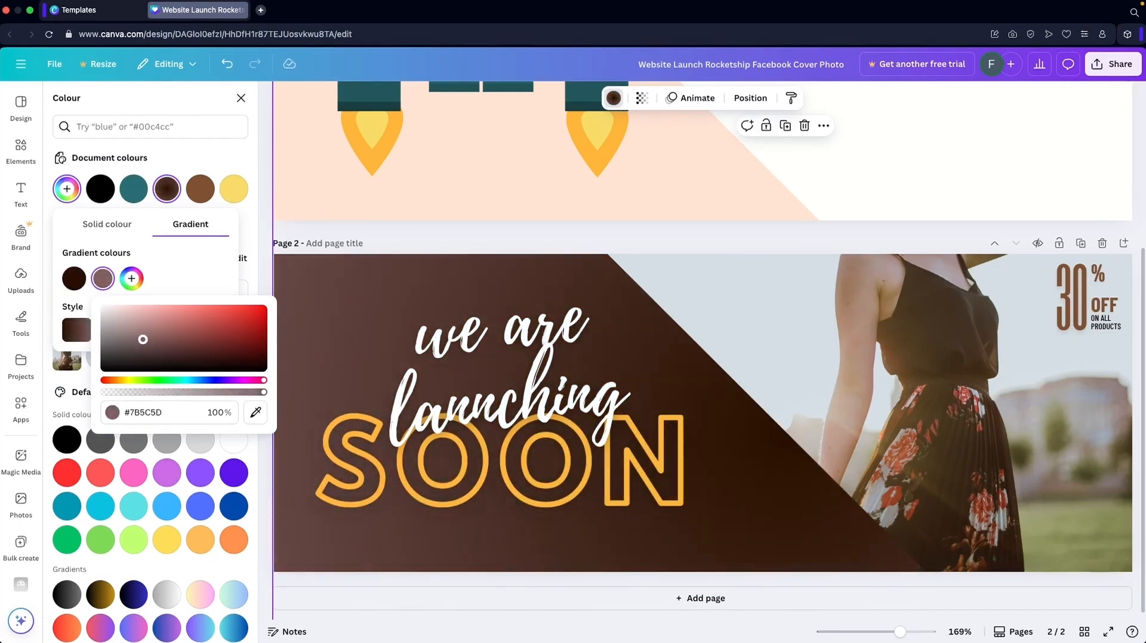
left_click(127, 380)
left_click(160, 331)
left_click_drag(192, 323, 264, 345)
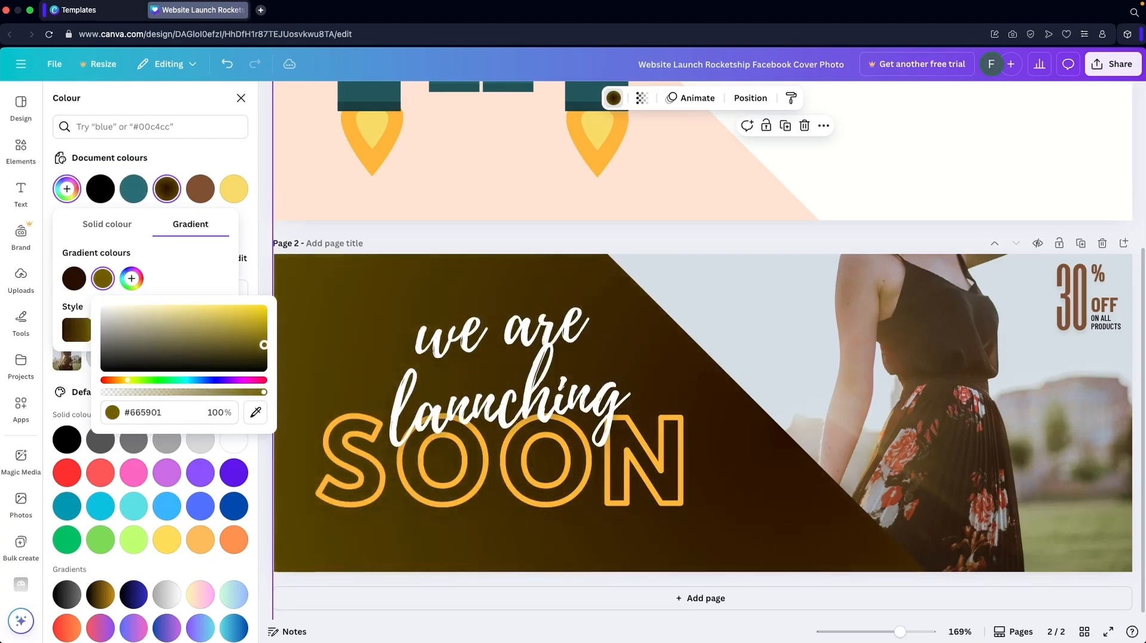
left_click(213, 282)
left_click(145, 330)
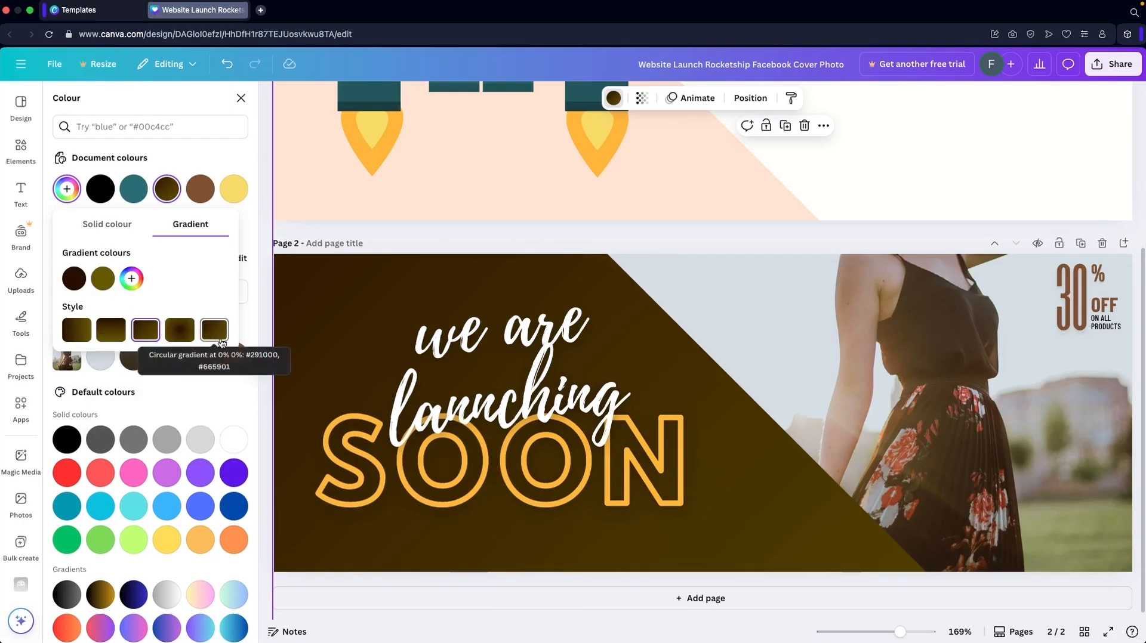